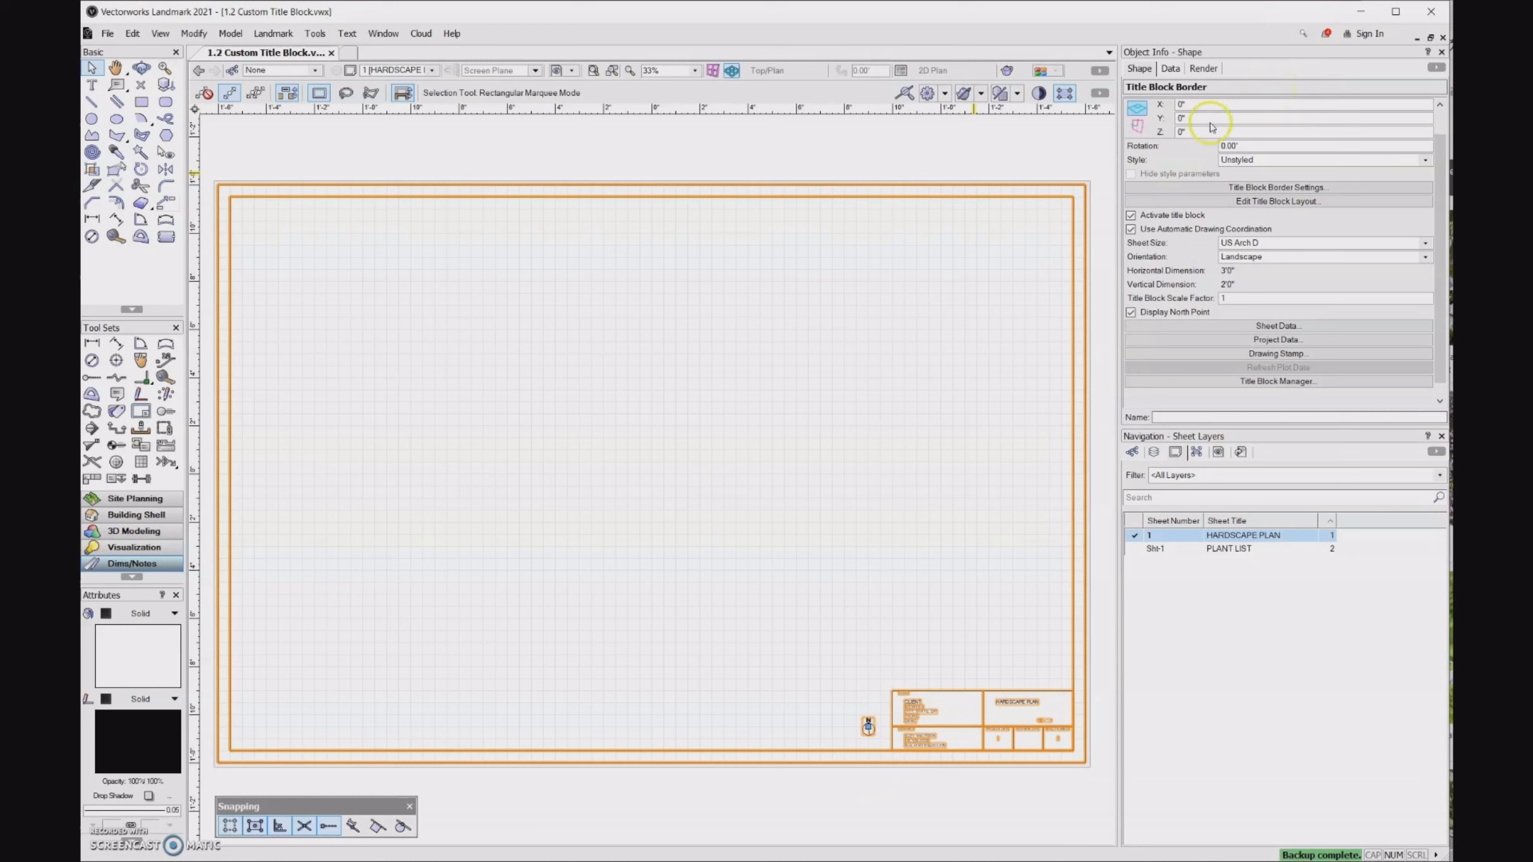
- Create a plug-in style from the unstyled title block border in the Title Block Styles folder, named SK TITLE BLOCK W BORDER
{"action": "left_click", "coordinate": [1426, 161]}
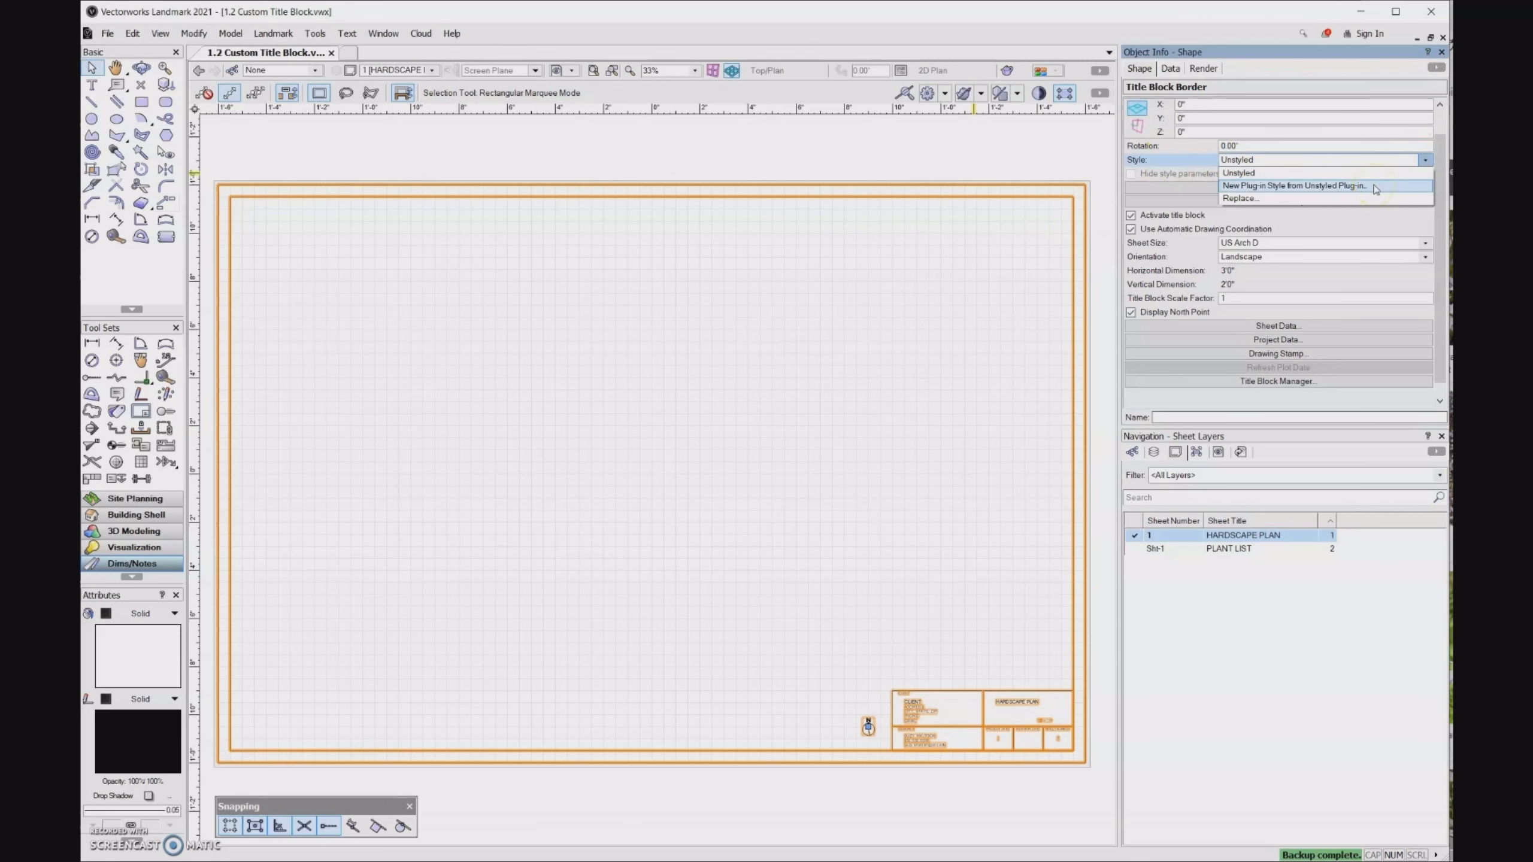
{"action": "left_click", "coordinate": [1298, 185]}
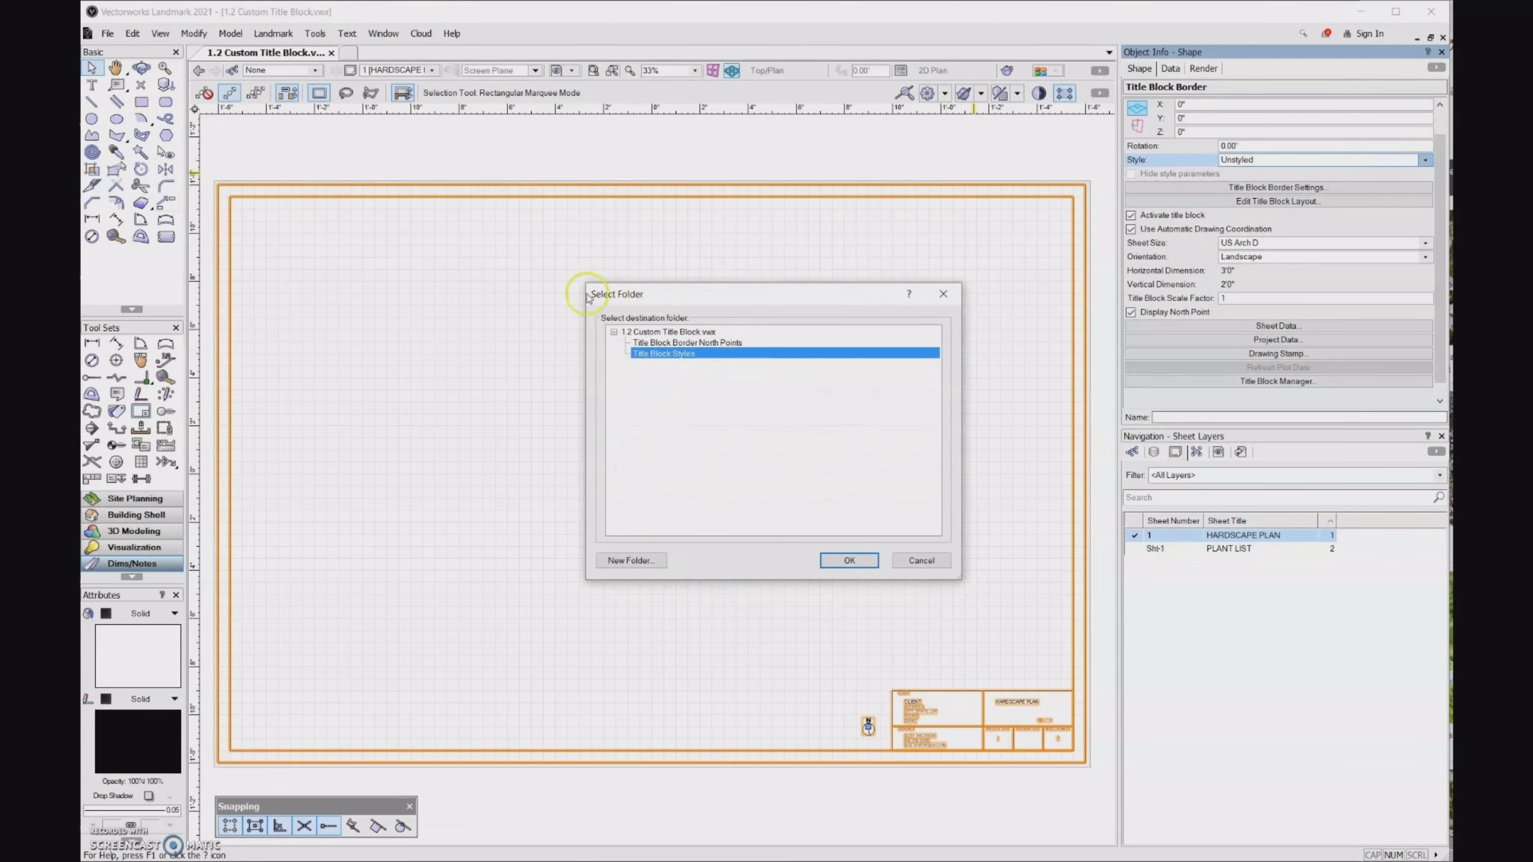
{"action": "left_click", "coordinate": [866, 559]}
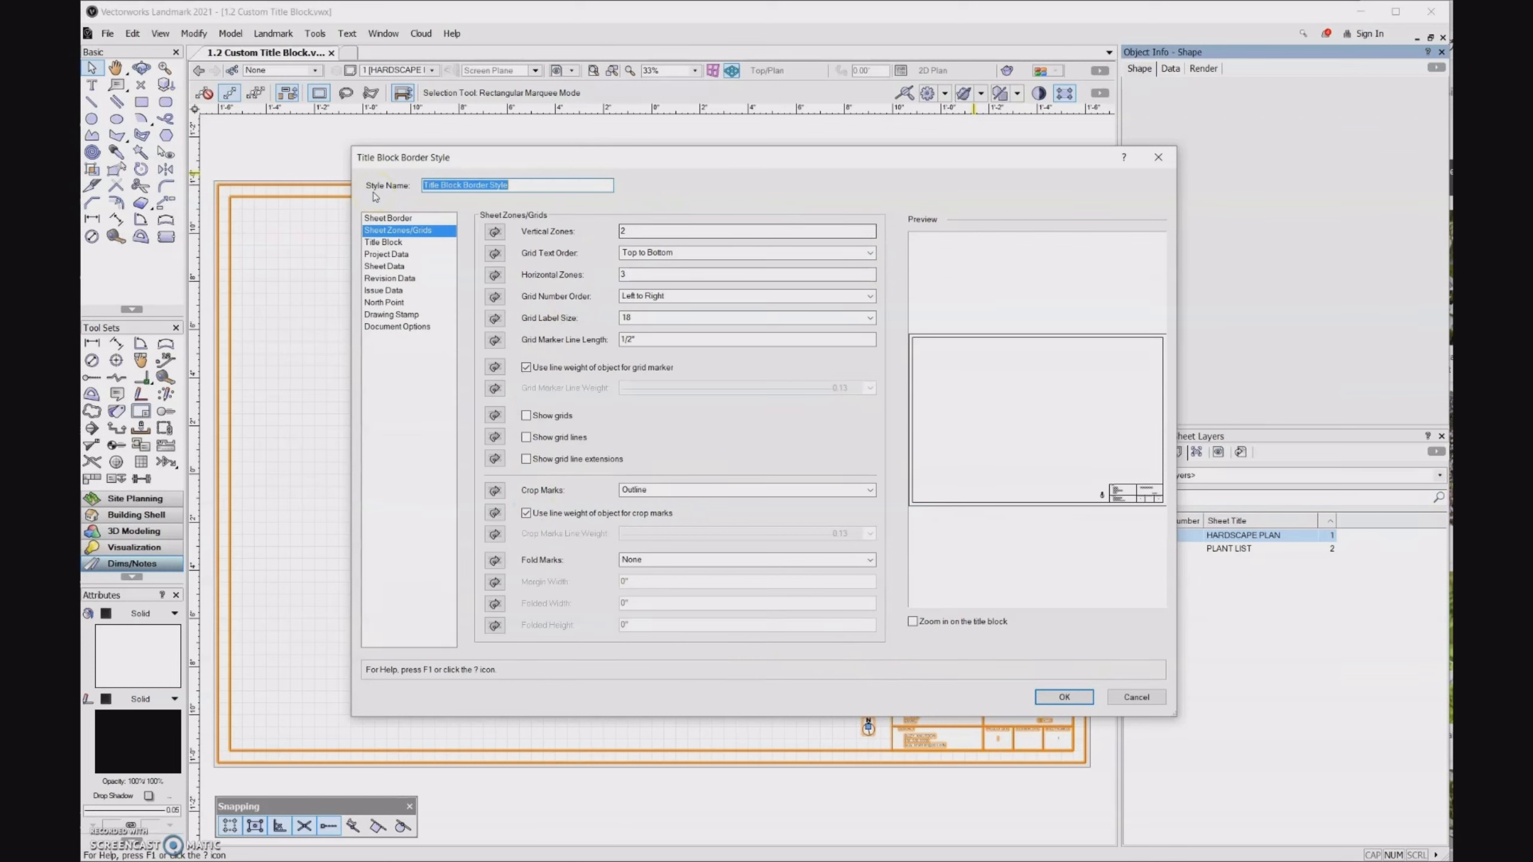
{"action": "type", "text": "S"}
{"action": "type", "text": "BORDER"}
{"action": "left_click", "coordinate": [1078, 696]}
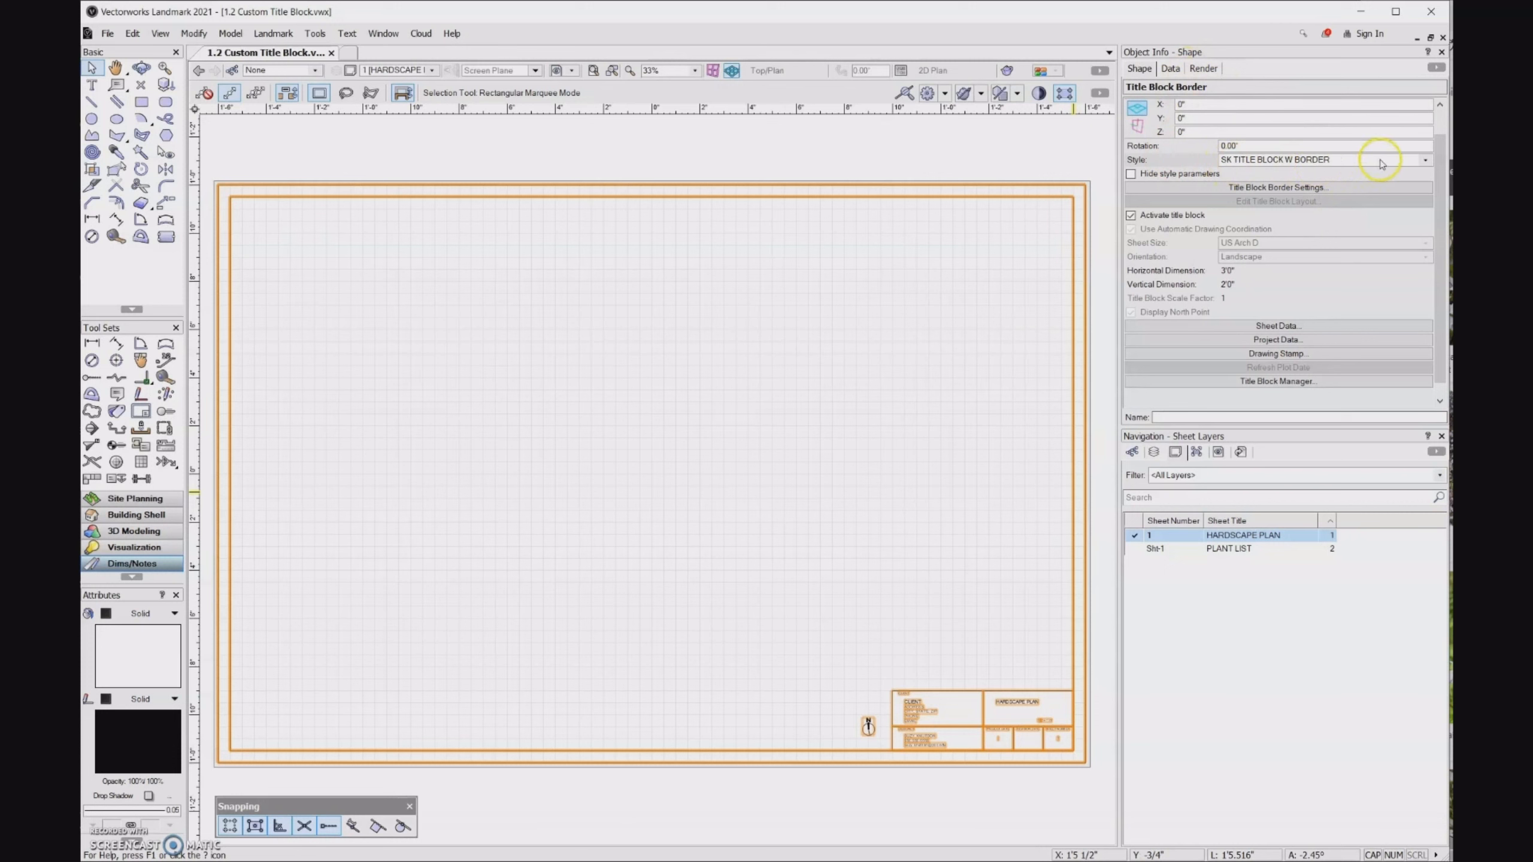
- Display the contents of the current file's Title Block Styles folder in the Resource Manager
{"action": "left_click", "coordinate": [1424, 161]}
{"action": "left_click", "coordinate": [1424, 162]}
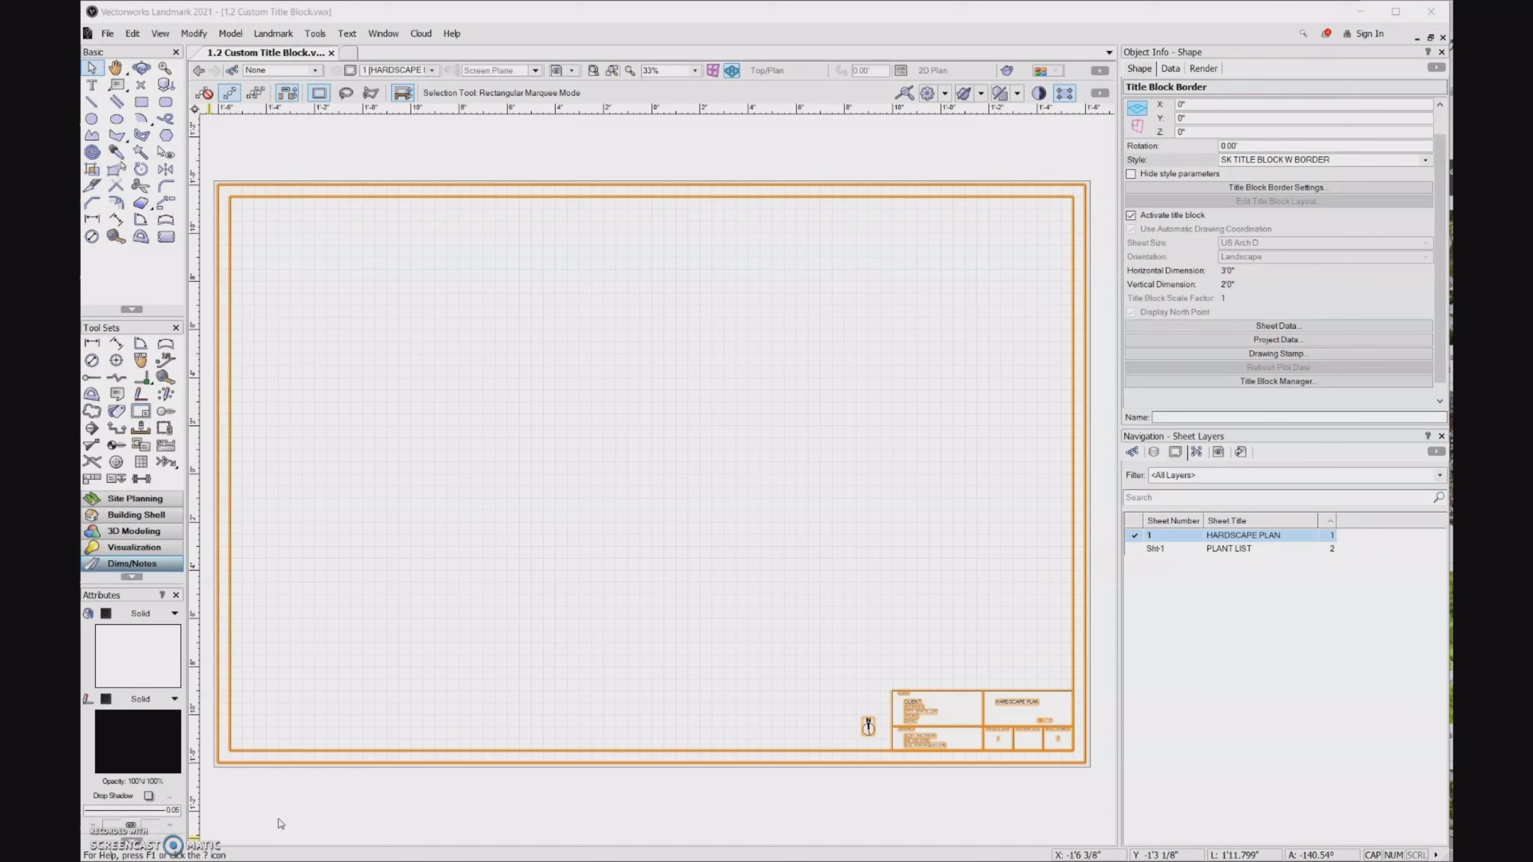
{"action": "left_click", "coordinate": [325, 807]}
{"action": "left_click", "coordinate": [460, 292]}
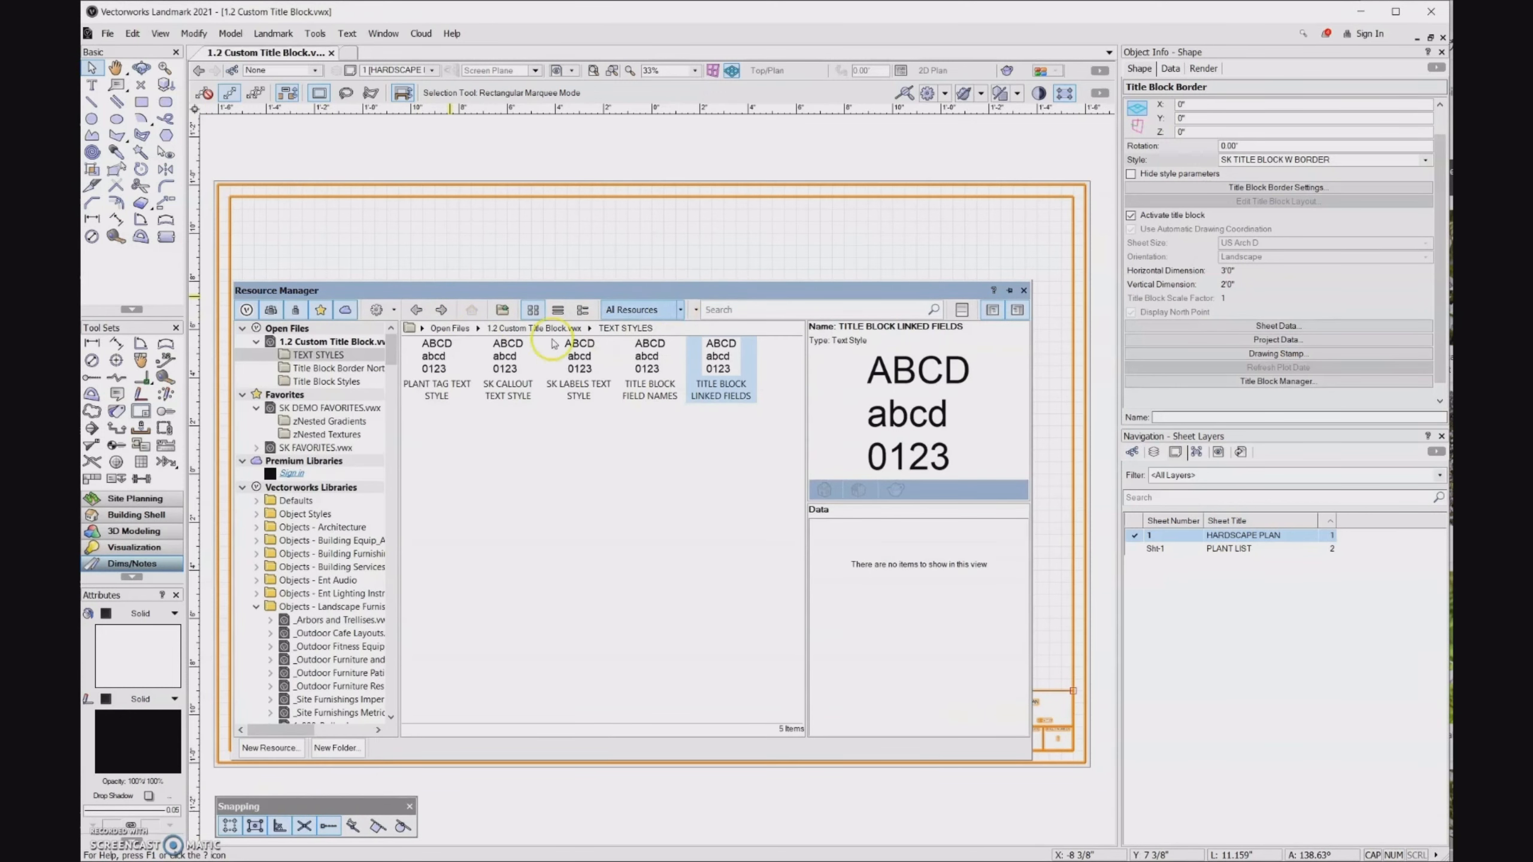
{"action": "left_click", "coordinate": [345, 343]}
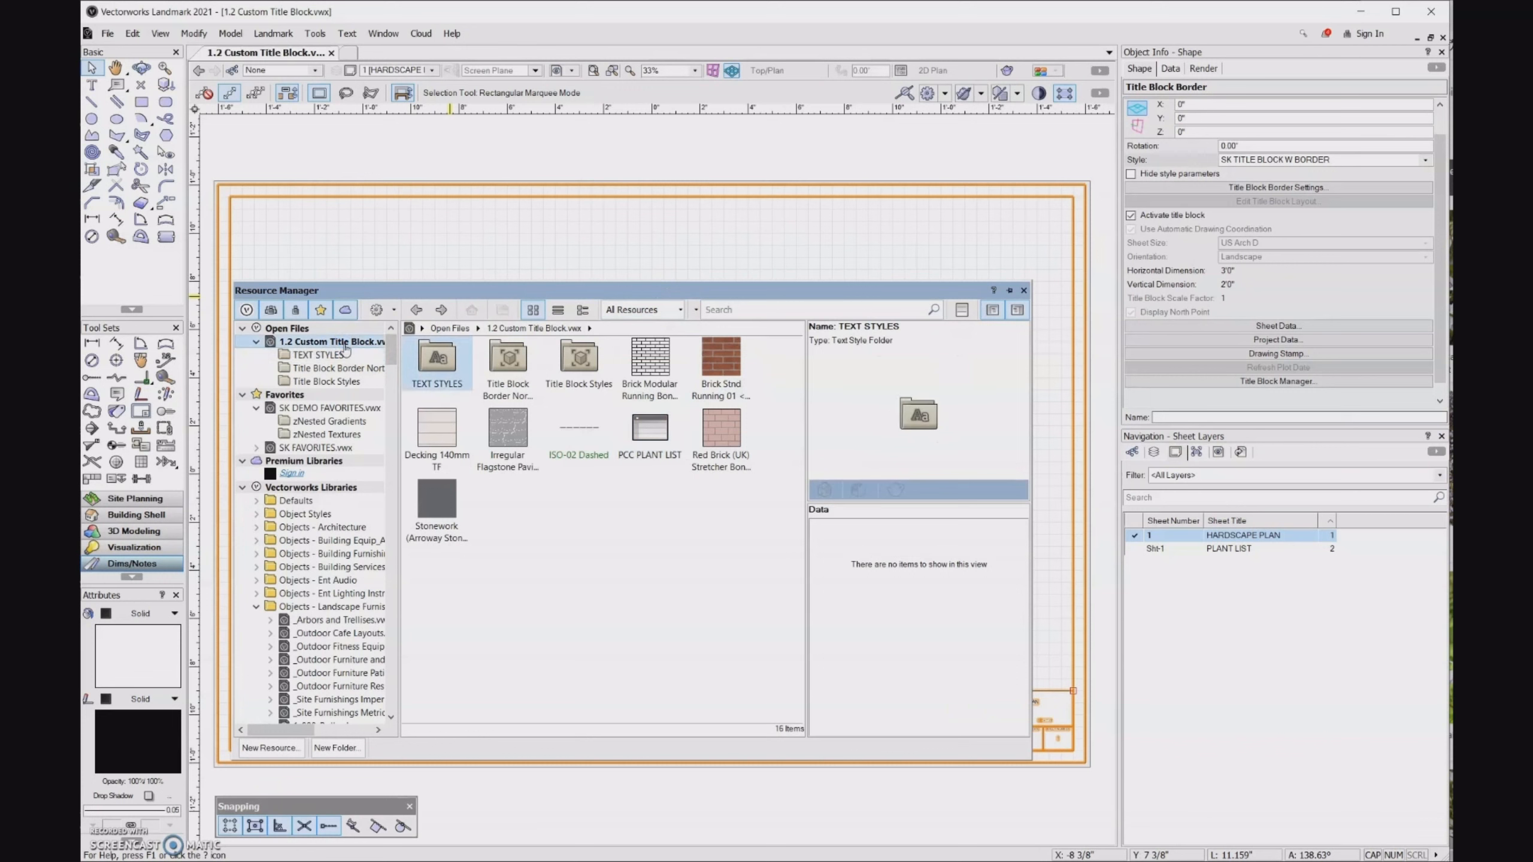
{"action": "left_click", "coordinate": [543, 573]}
{"action": "double_click", "coordinate": [578, 360]}
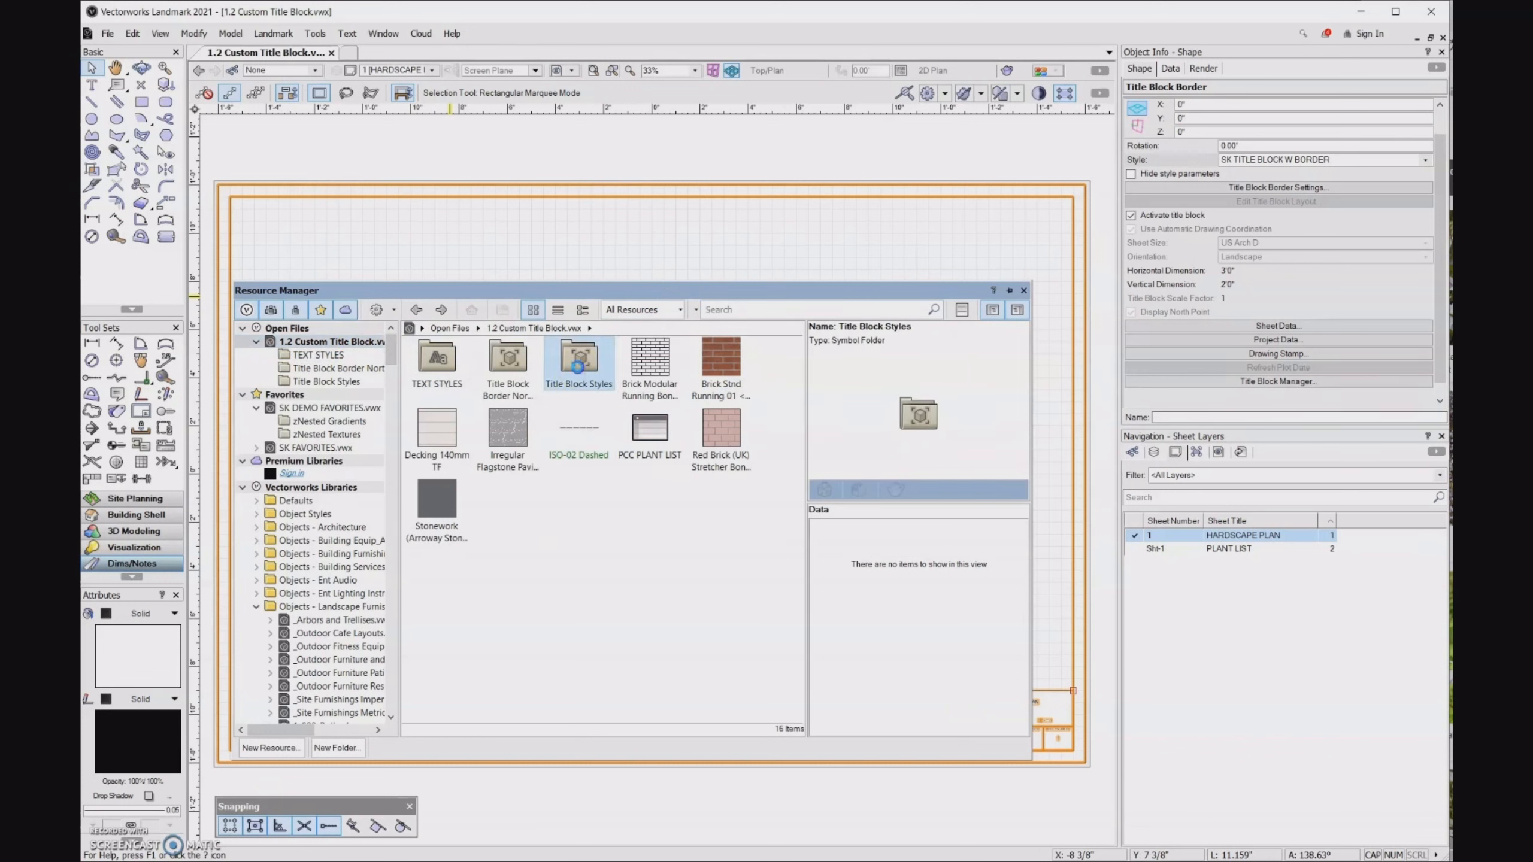
{"action": "left_click", "coordinate": [583, 533]}
{"action": "left_click", "coordinate": [443, 402]}
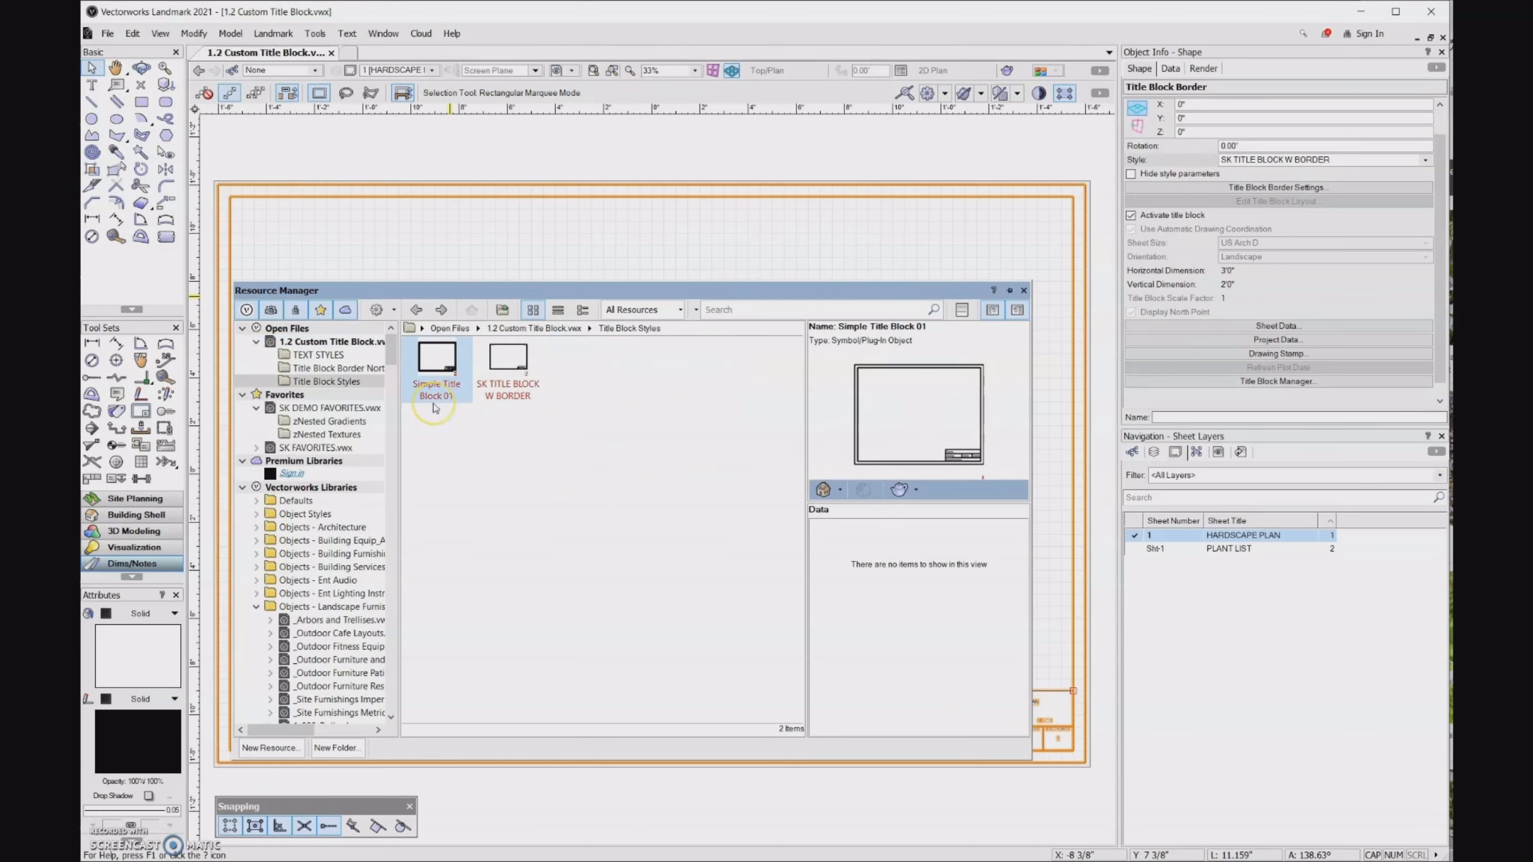
- Delete the Simple Title Block 01 style from the Title Block Styles folder and close the Resource Manager
{"action": "left_click", "coordinate": [437, 392]}
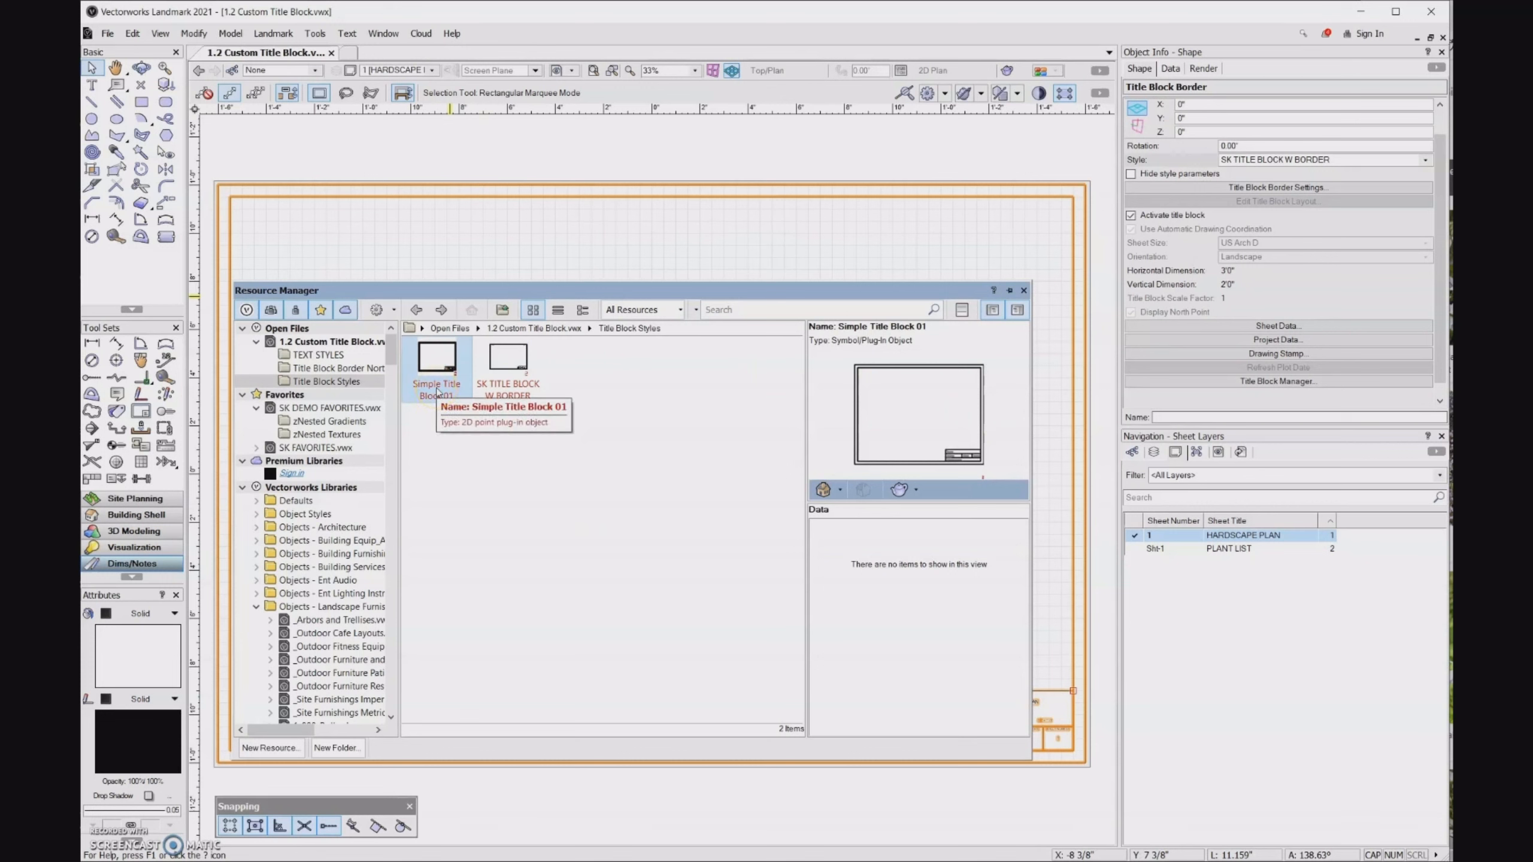
{"action": "right_click", "coordinate": [439, 391]}
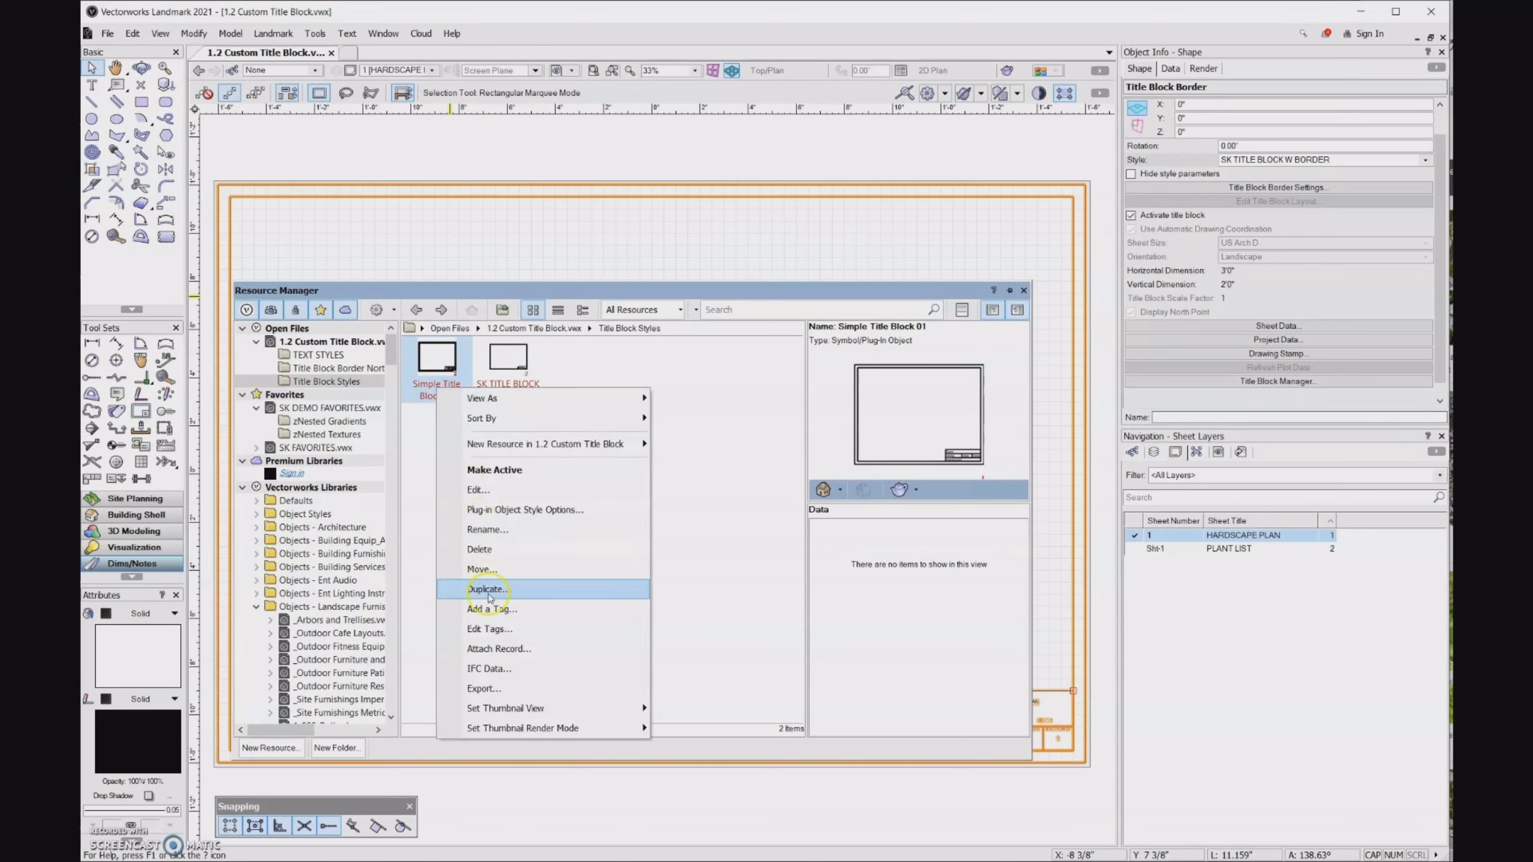
{"action": "left_click", "coordinate": [499, 550]}
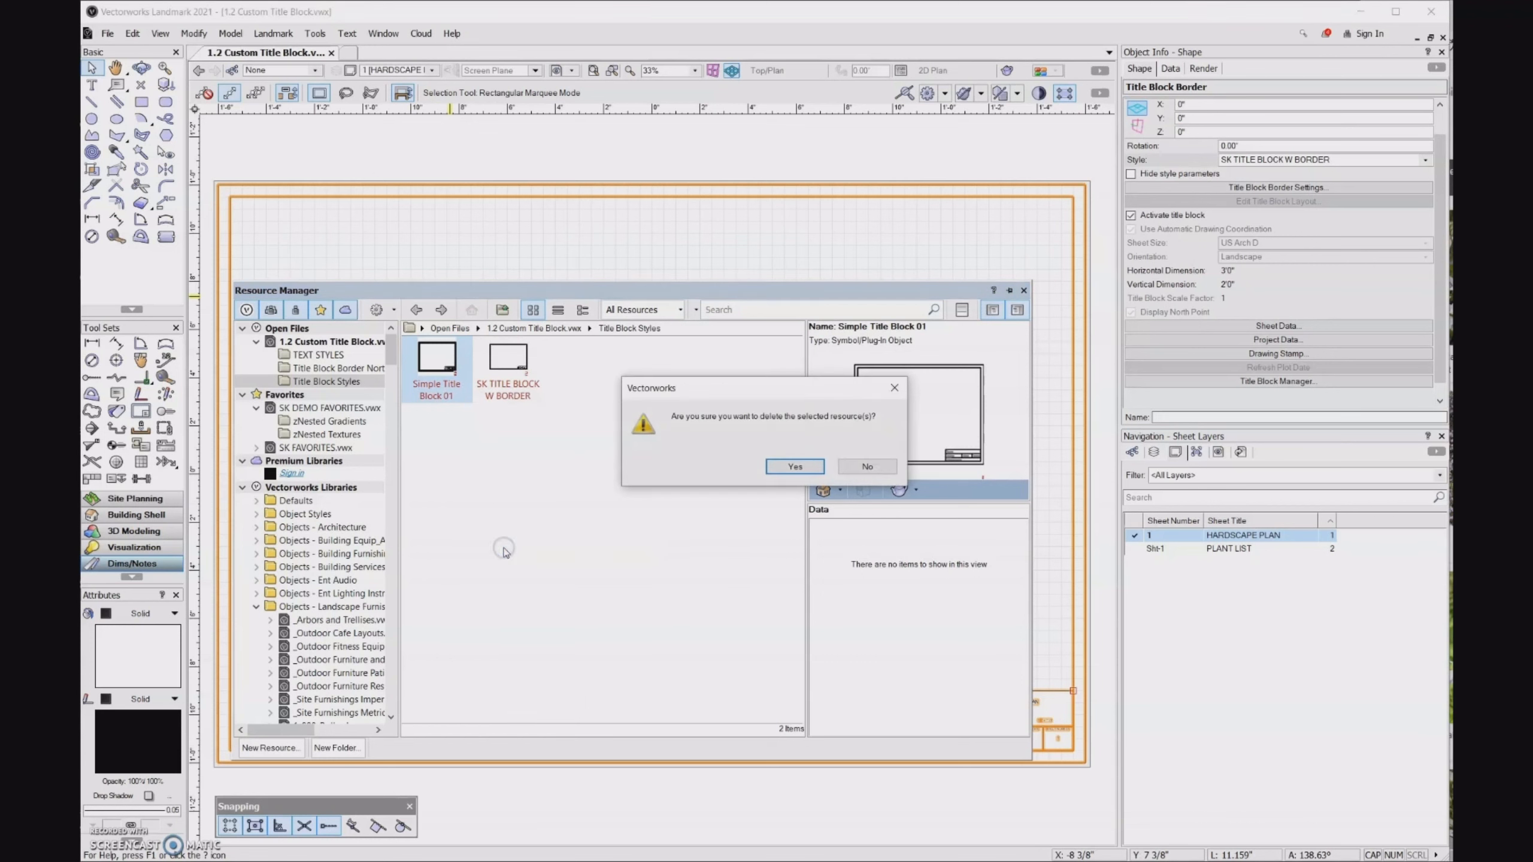
{"action": "left_click", "coordinate": [786, 470]}
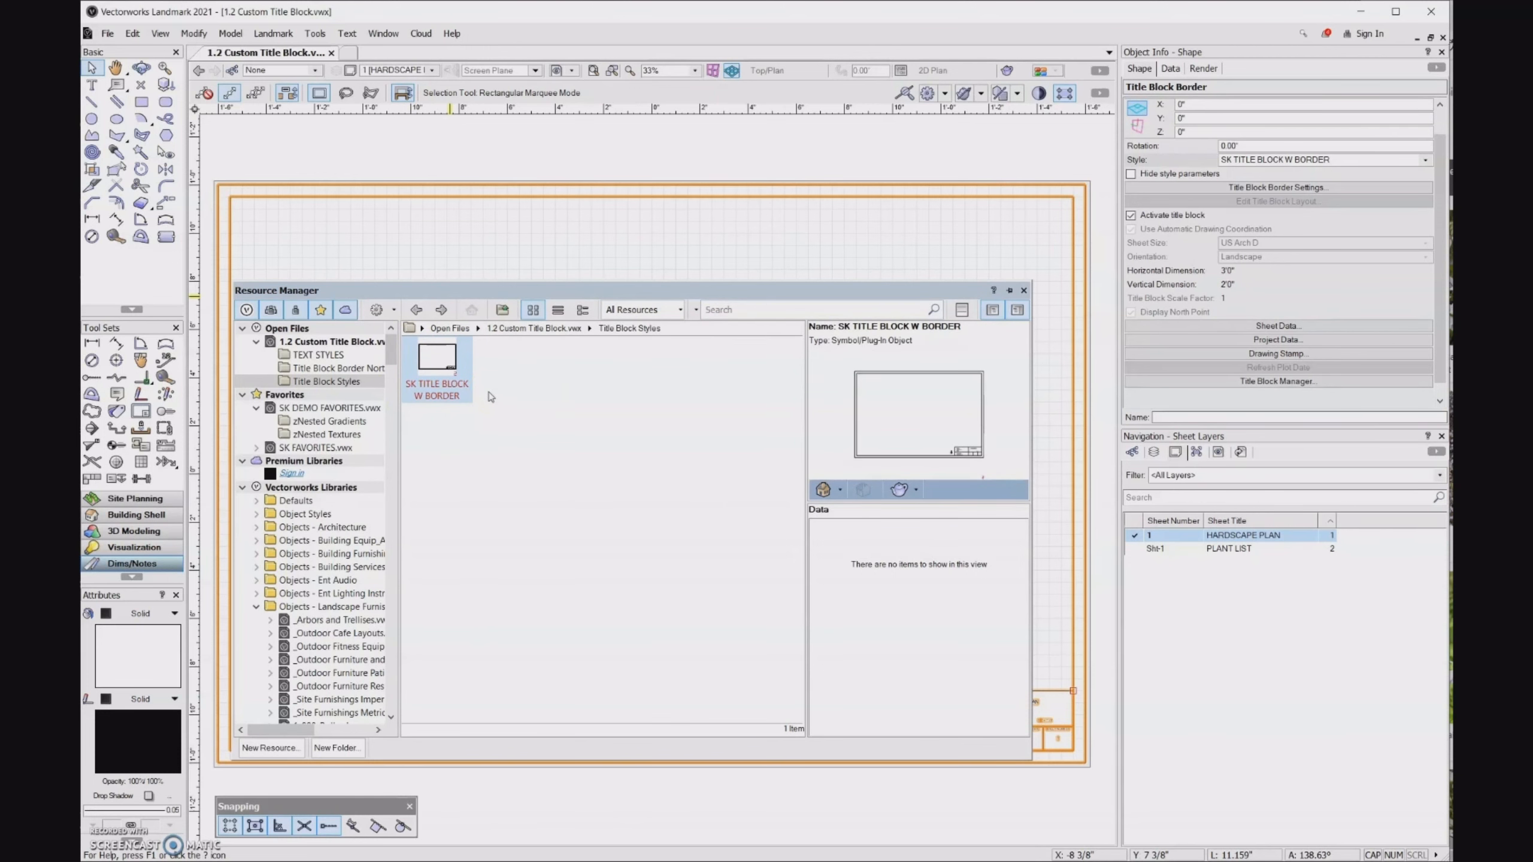
{"action": "key", "text": "ctrl+r"}
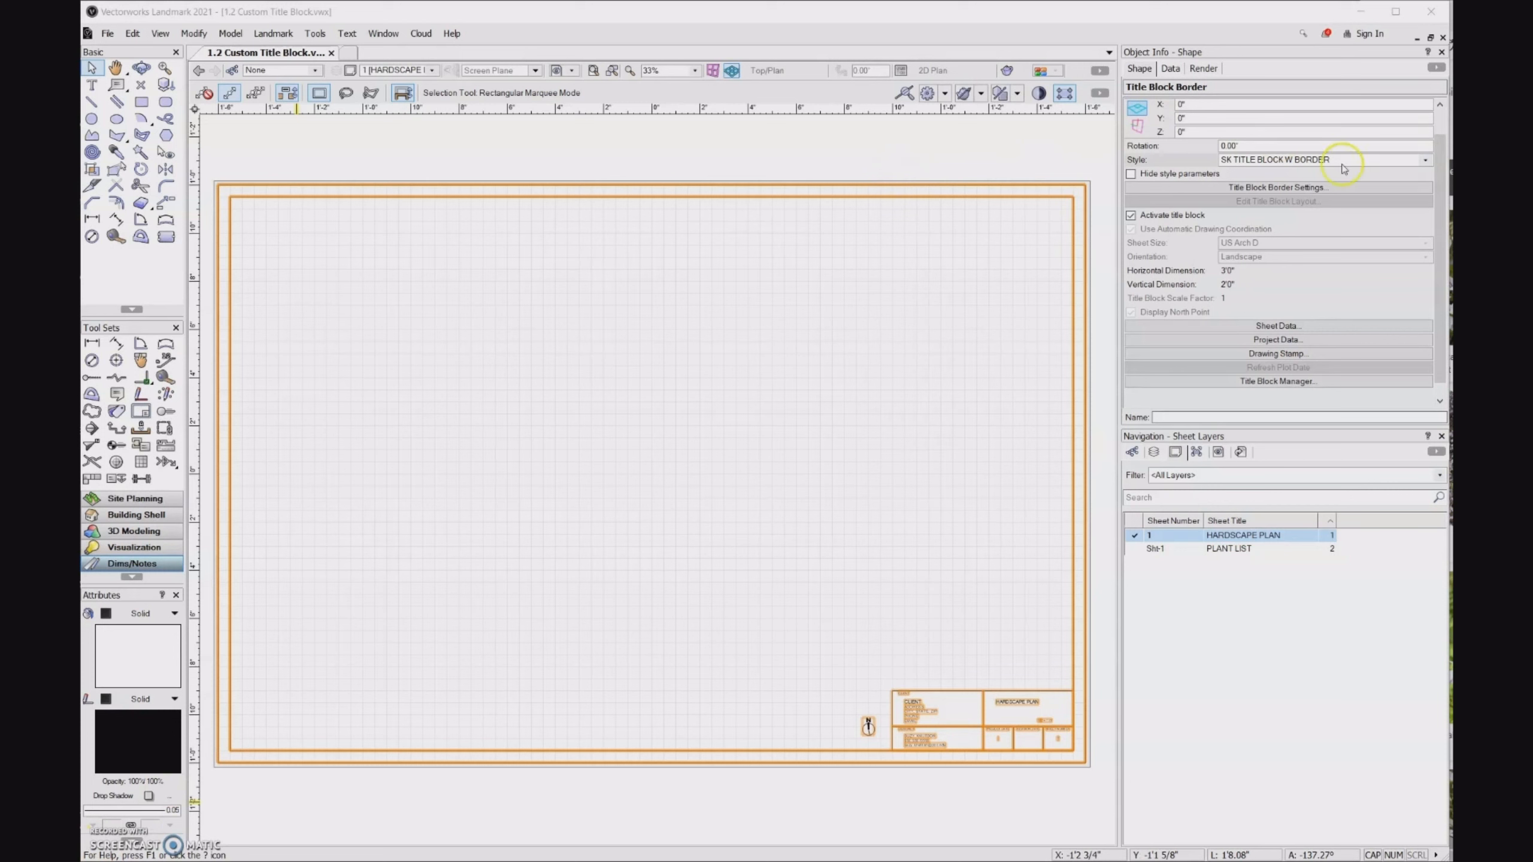
- Look over the settings of the SK TITLE BLOCK W BORDER style without changing them
{"action": "left_click", "coordinate": [1427, 160]}
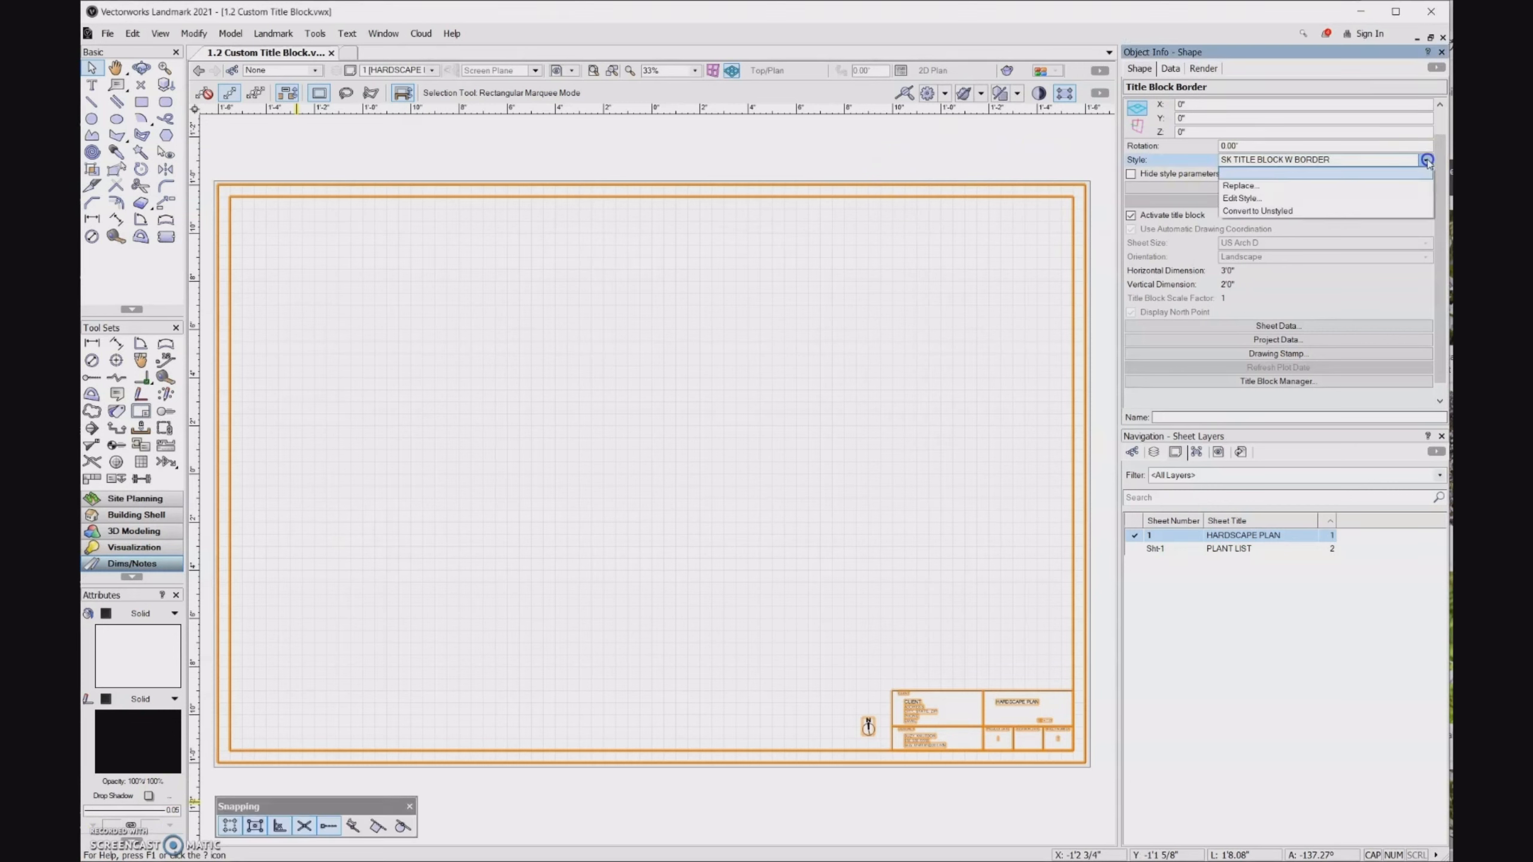
{"action": "left_click", "coordinate": [1426, 160]}
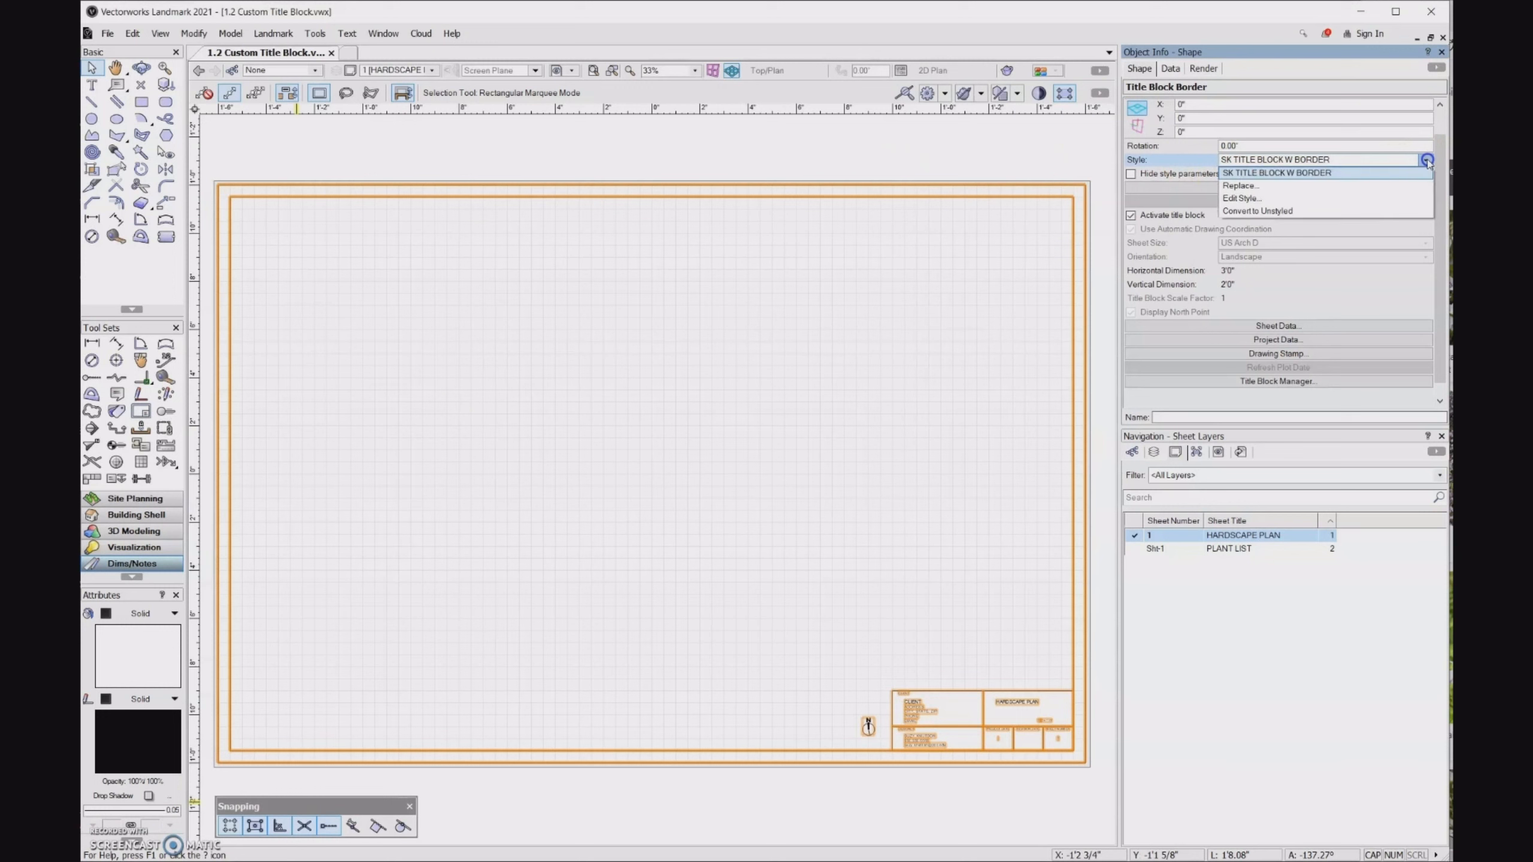
{"action": "left_click", "coordinate": [1294, 201]}
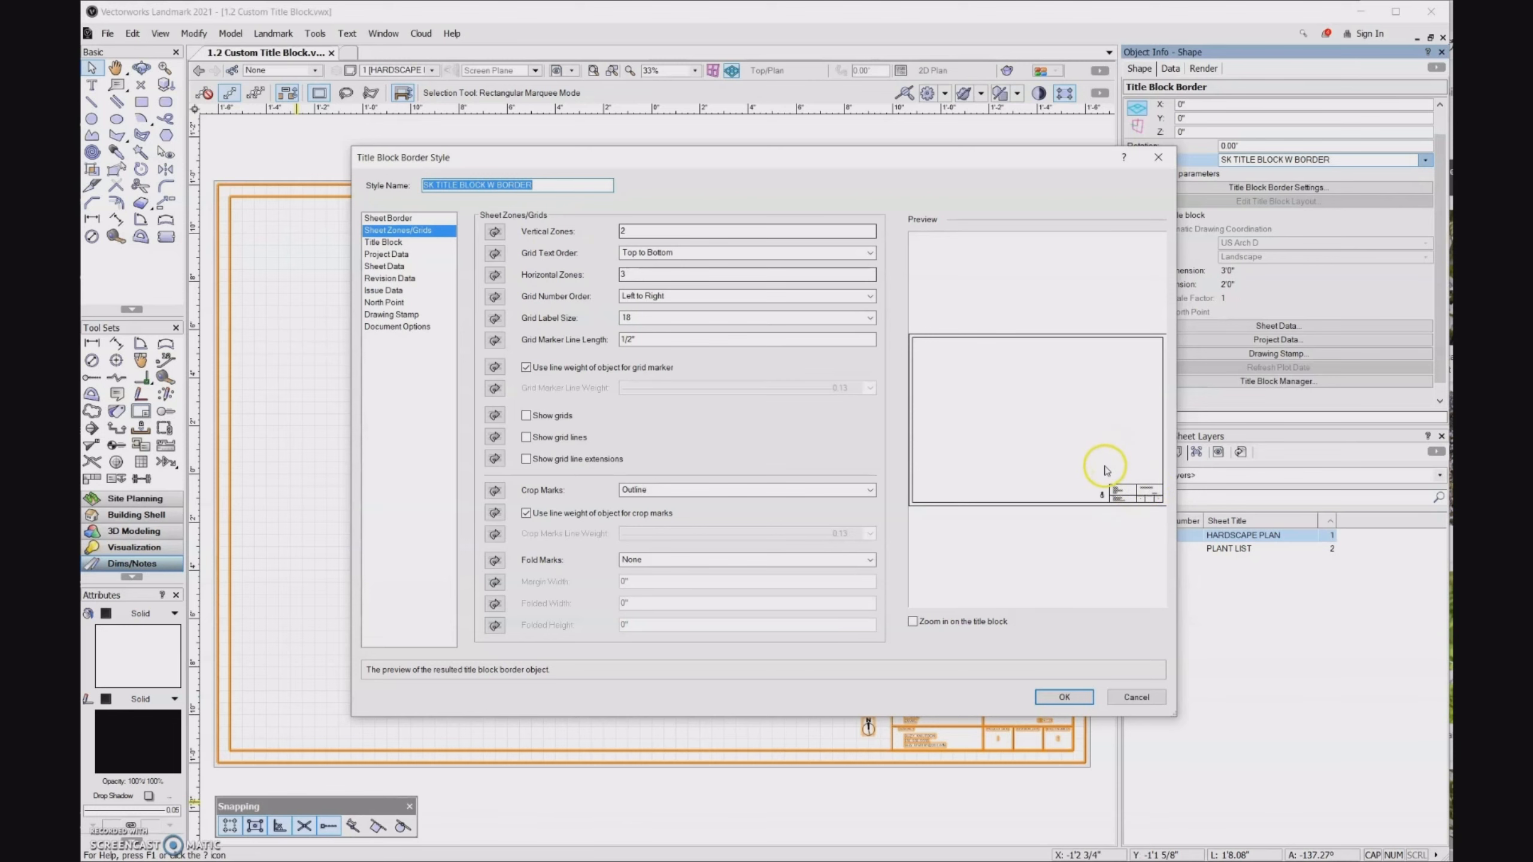
{"action": "left_click", "coordinate": [1136, 697]}
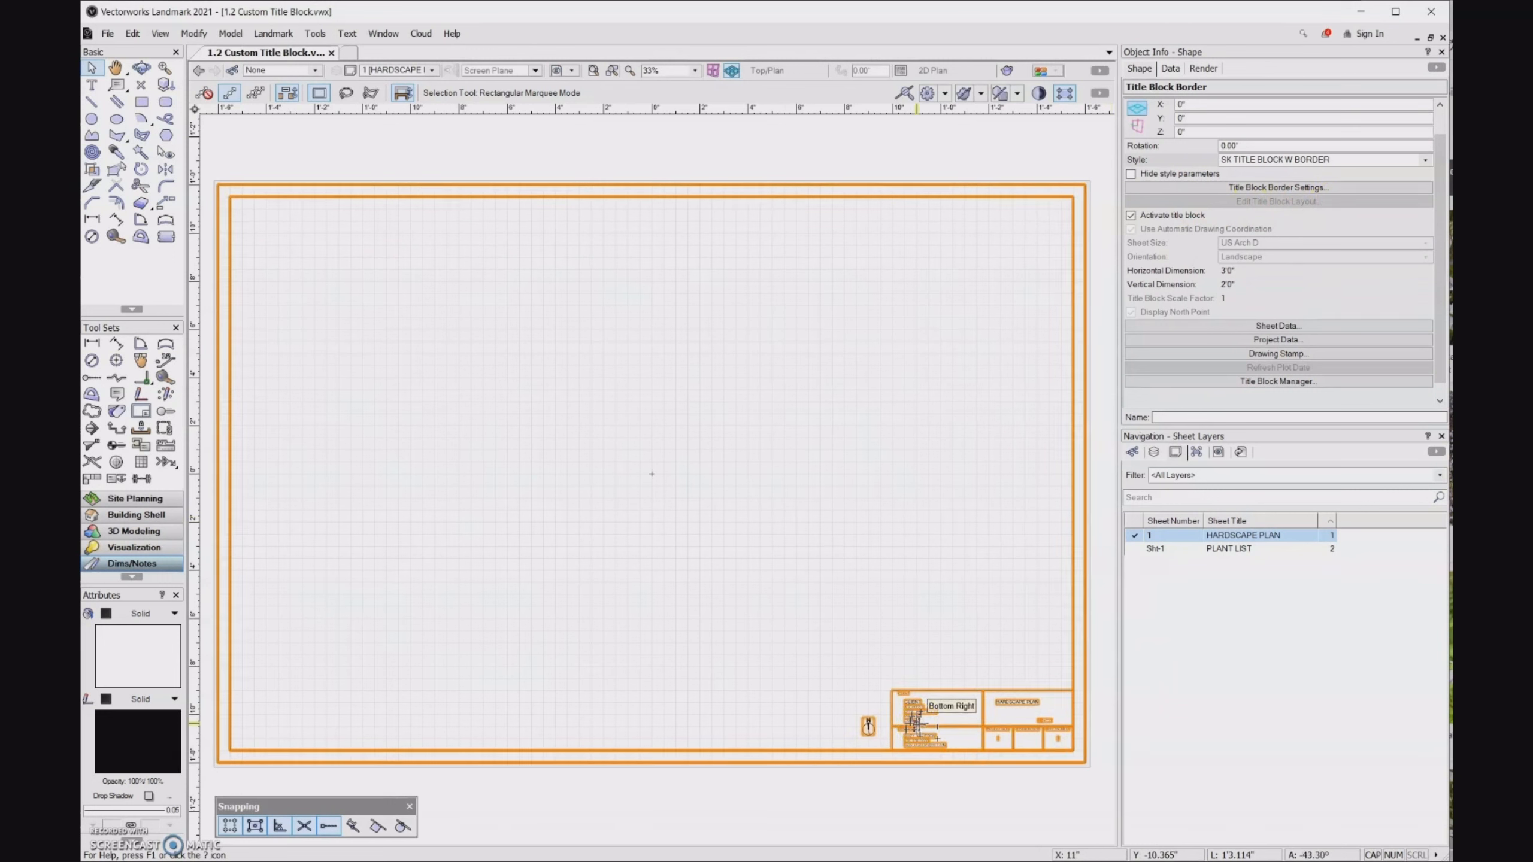
- Open the title block's layout for editing, inspect its linked text fields, and exit the layout
{"action": "double_click", "coordinate": [919, 724]}
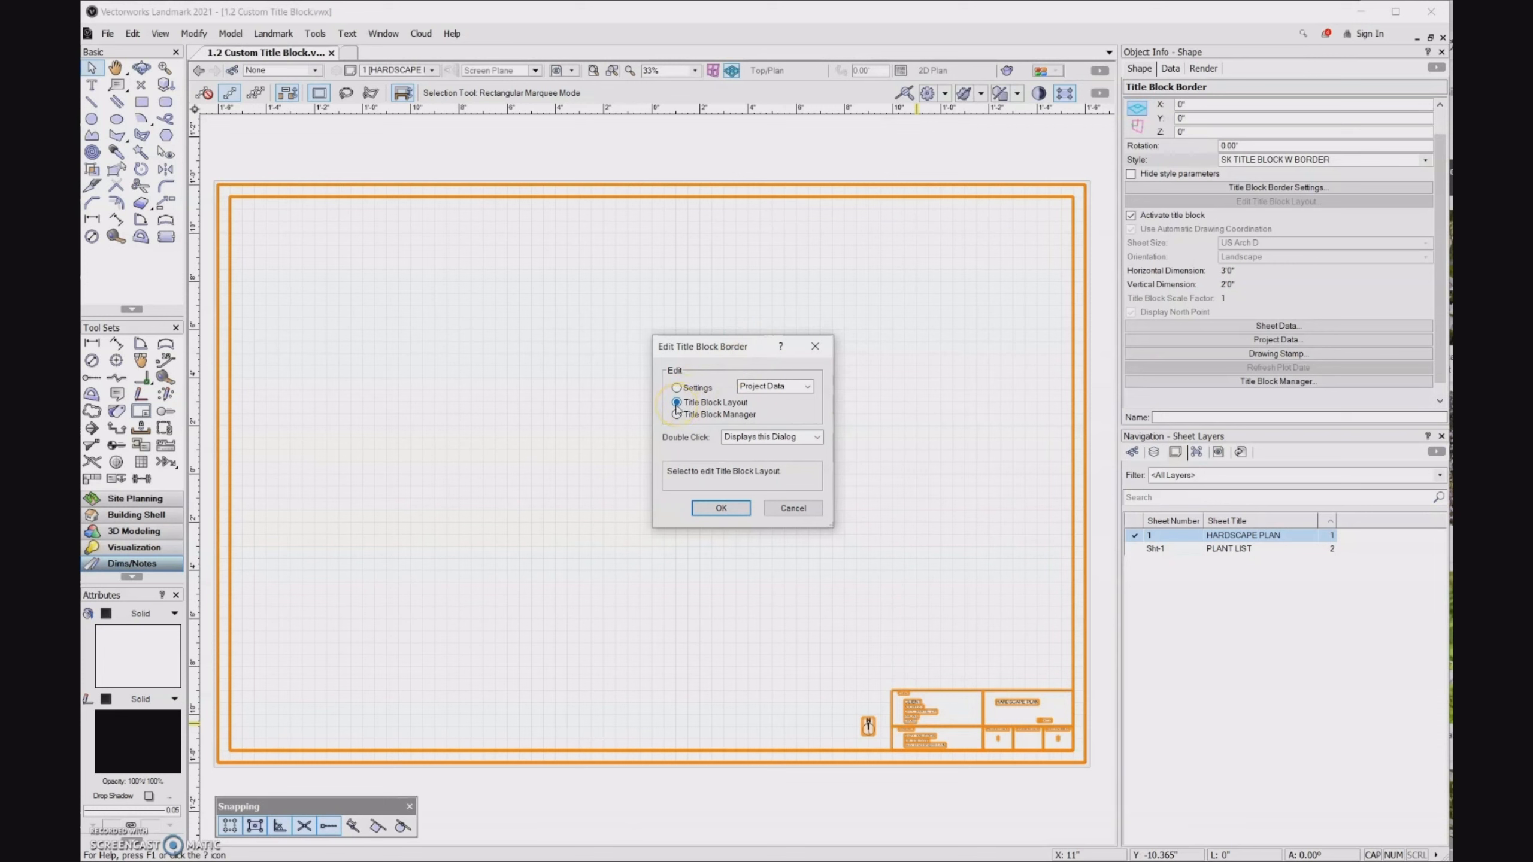
{"action": "left_click", "coordinate": [732, 505]}
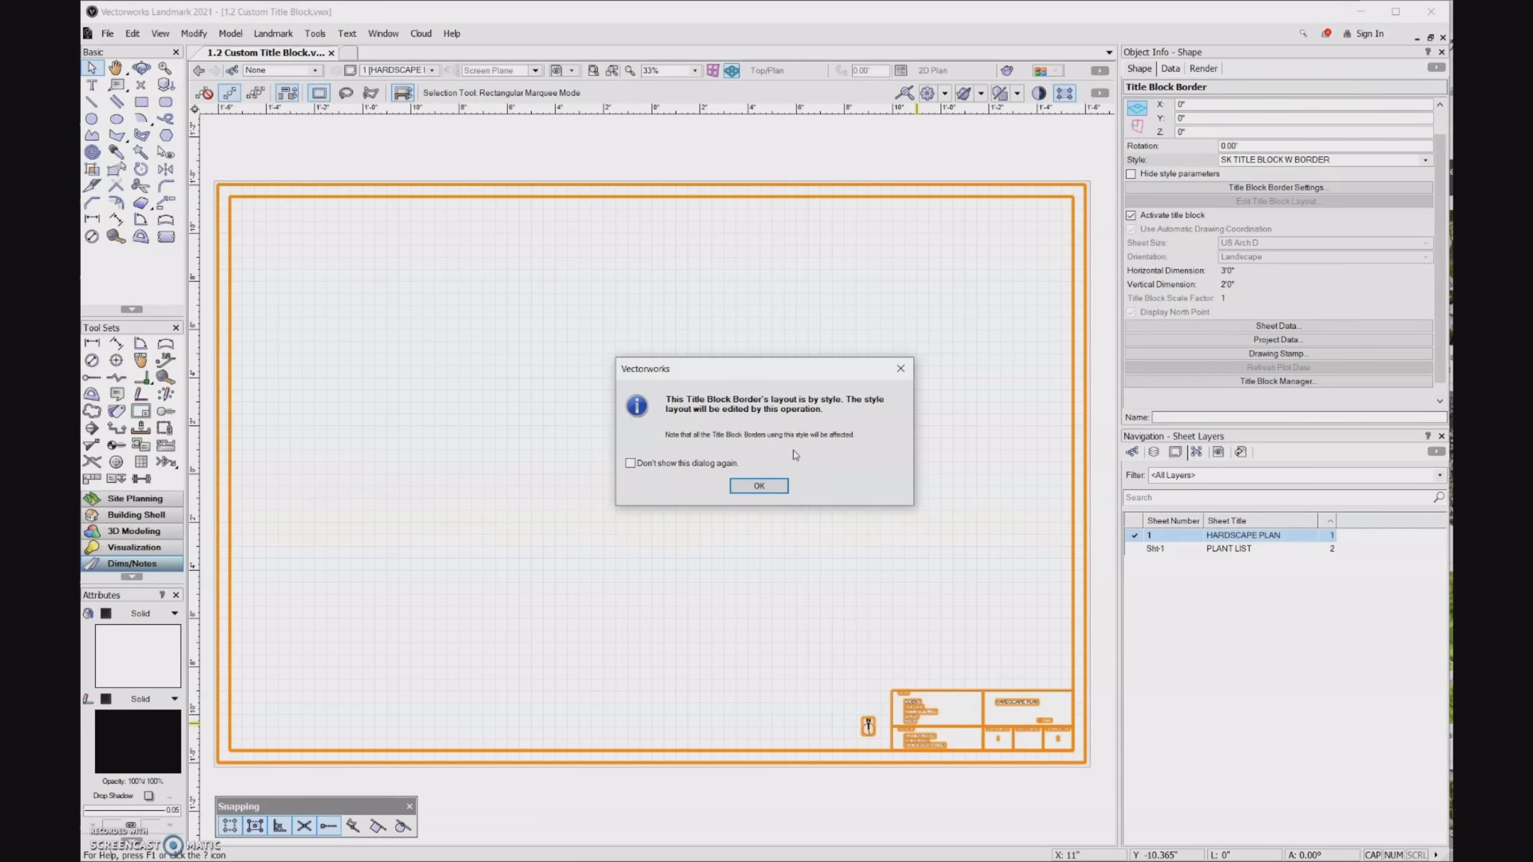
{"action": "left_click", "coordinate": [784, 480]}
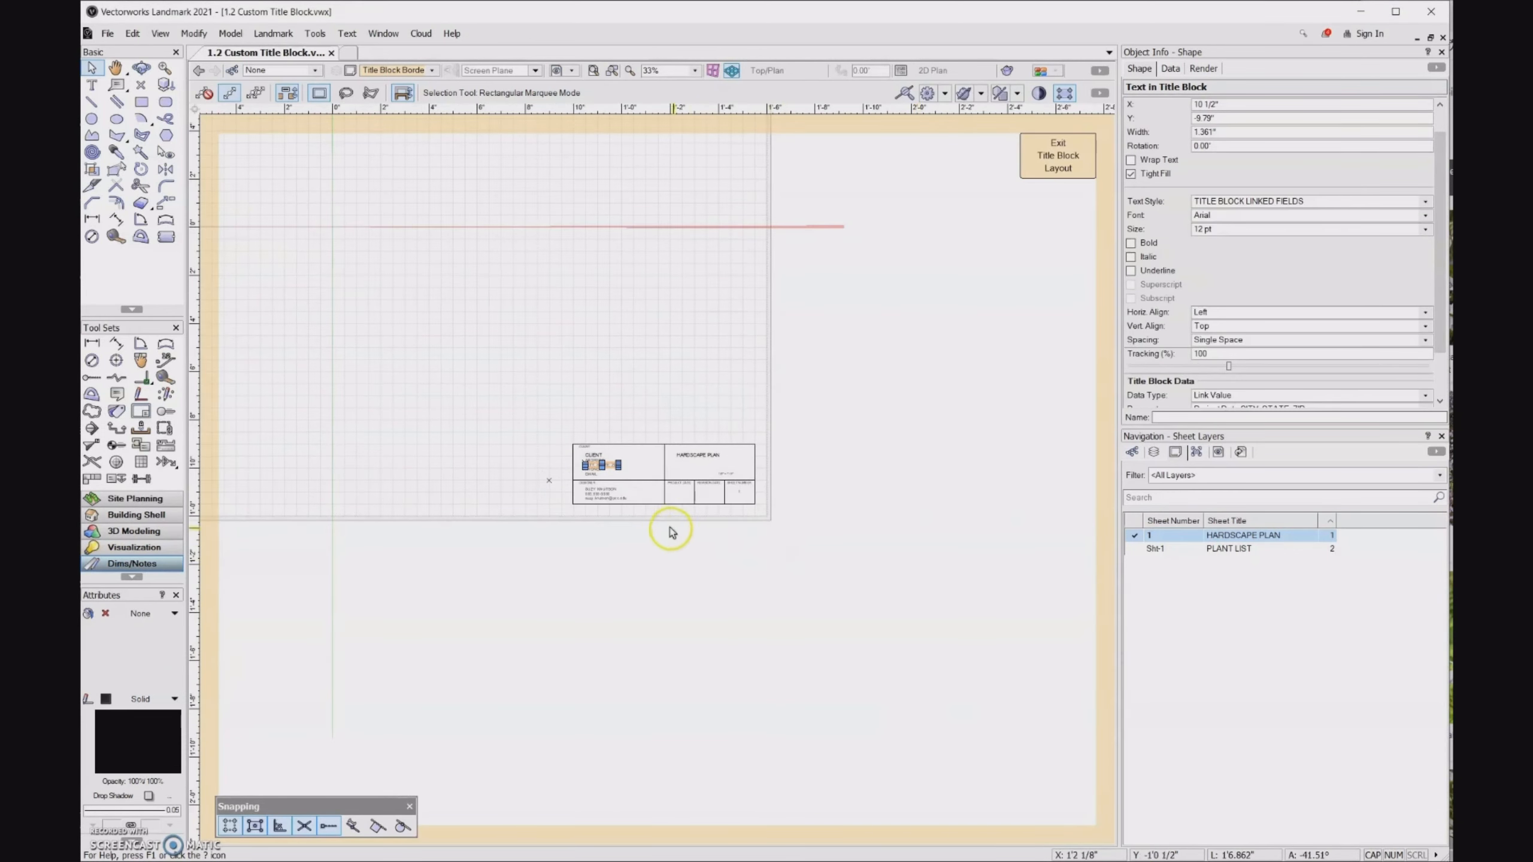
{"action": "scroll", "coordinate": [622, 496], "scroll_direction": "up", "scroll_amount": 1}
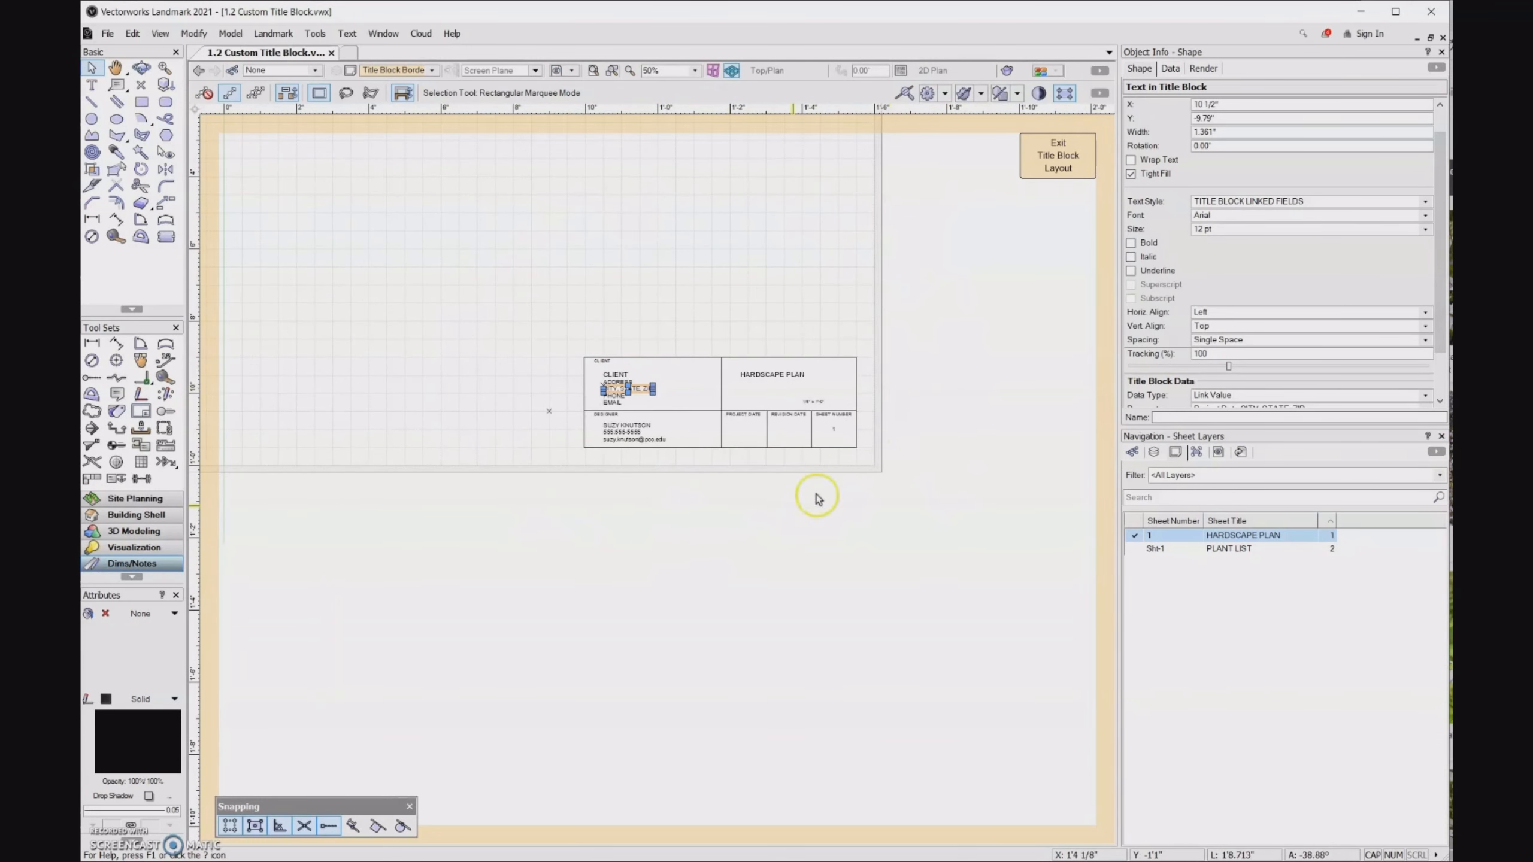
{"action": "left_click", "coordinate": [1066, 170]}
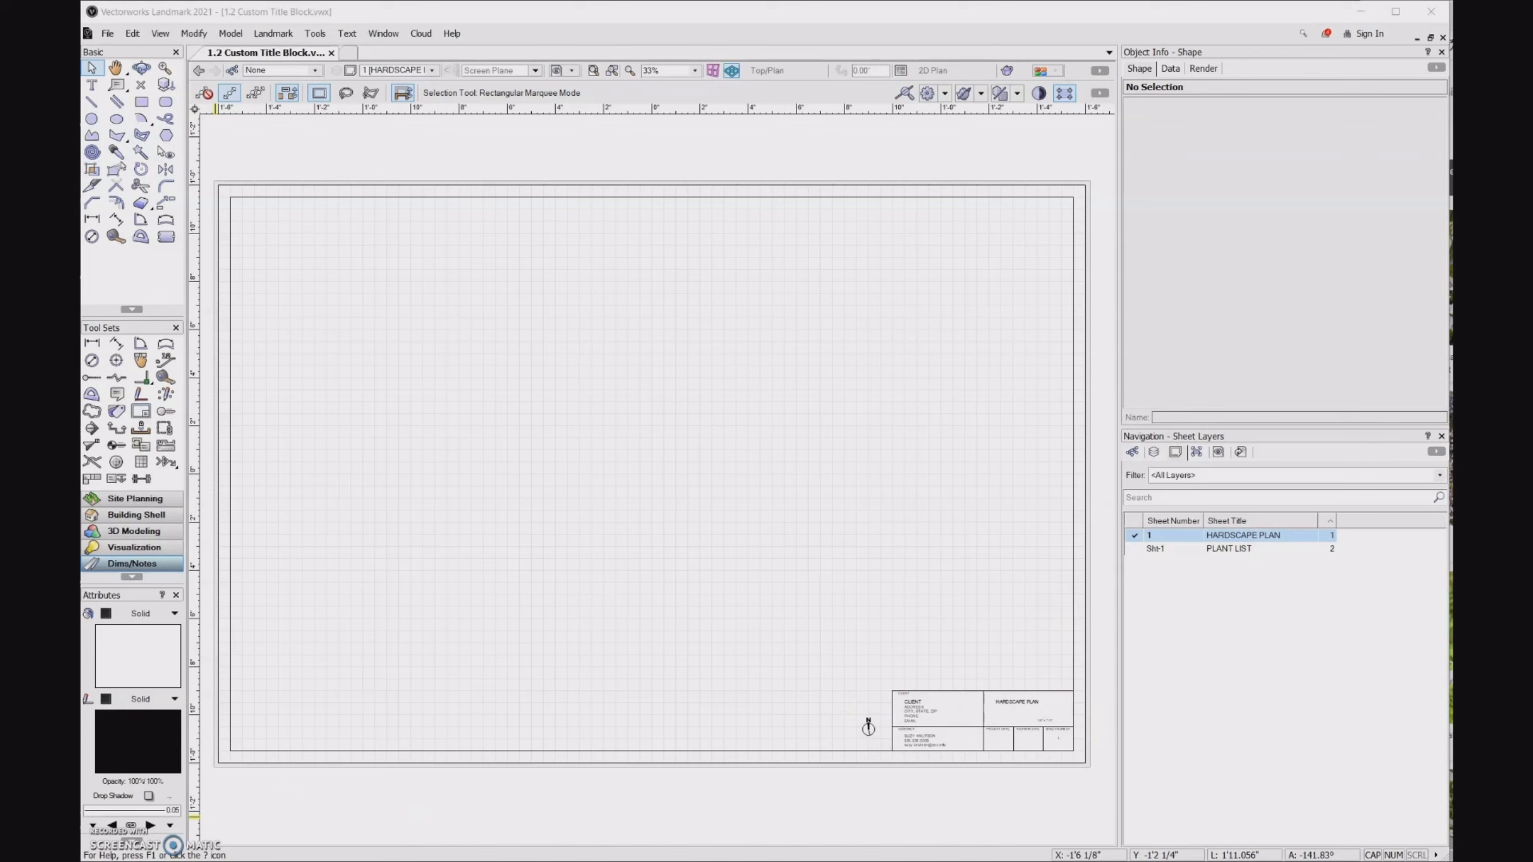
- Convert the title block border on the HARDSCAPE PLAN sheet to unstyled
{"action": "left_click", "coordinate": [925, 790]}
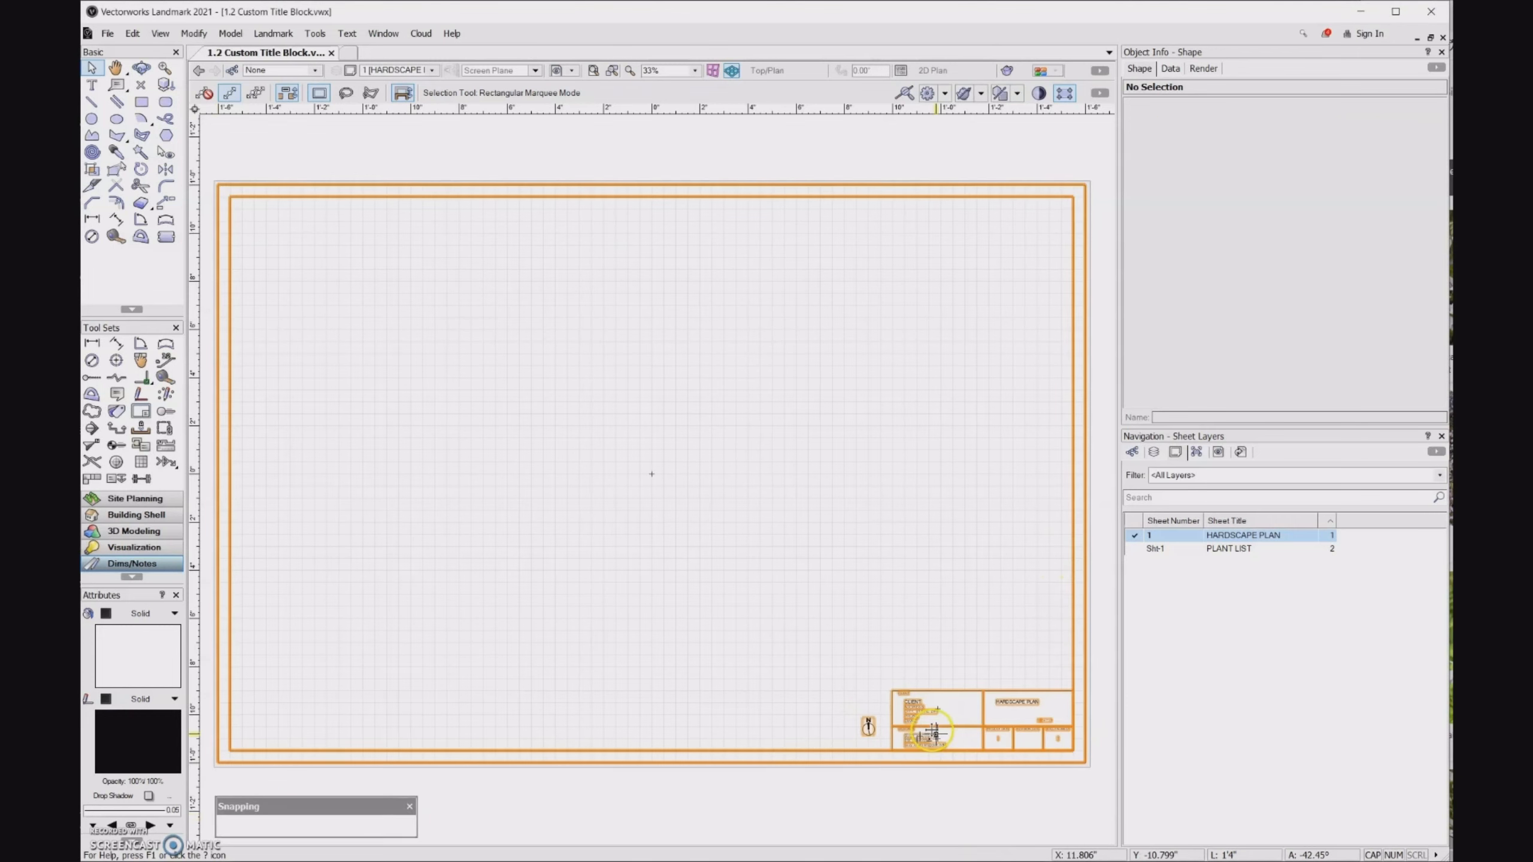
{"action": "left_click", "coordinate": [933, 733]}
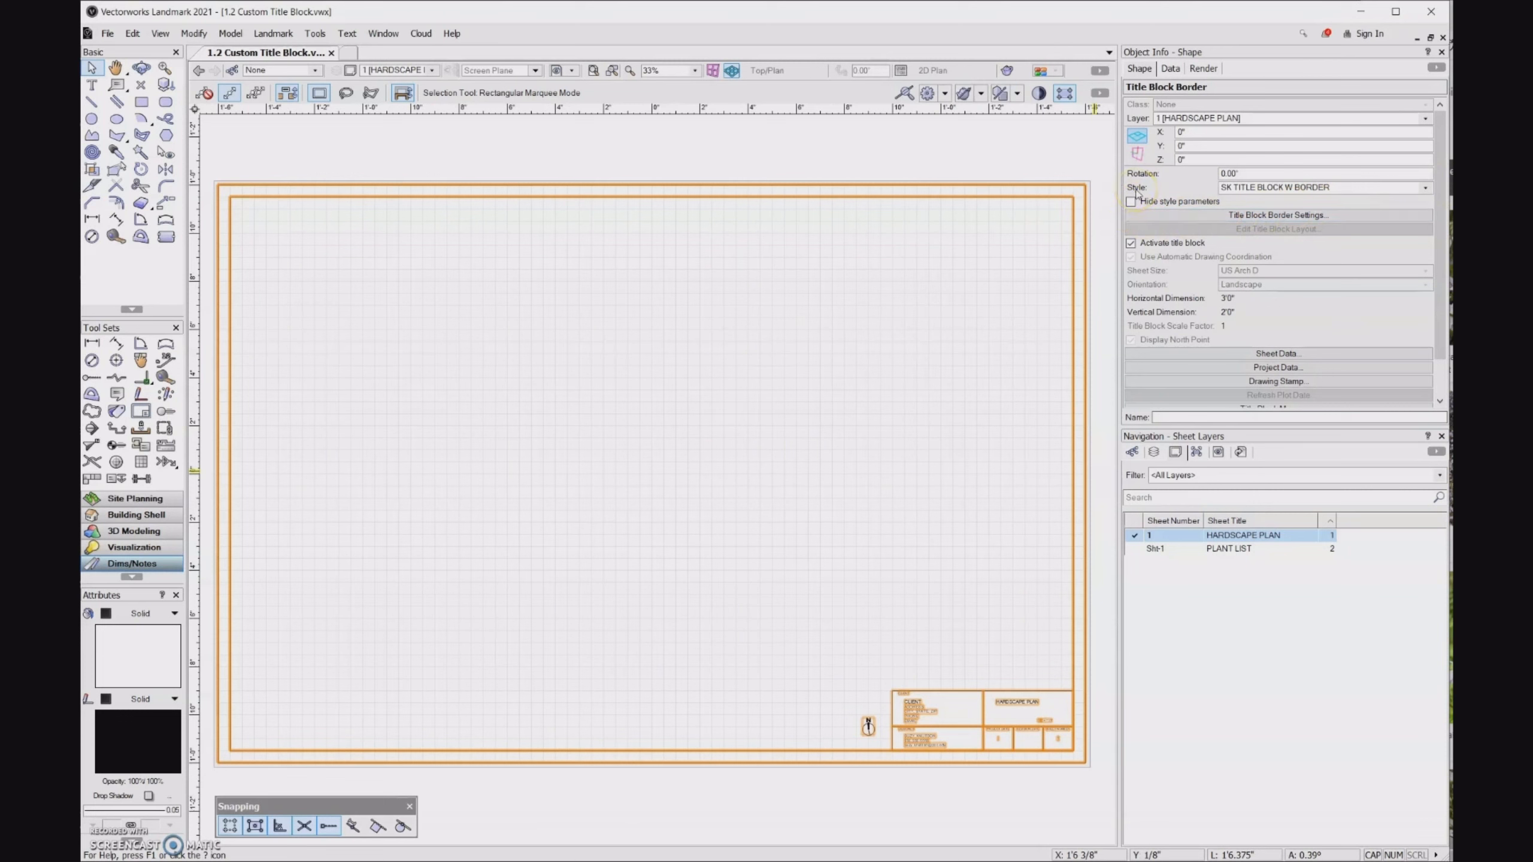
{"action": "left_click", "coordinate": [1425, 188]}
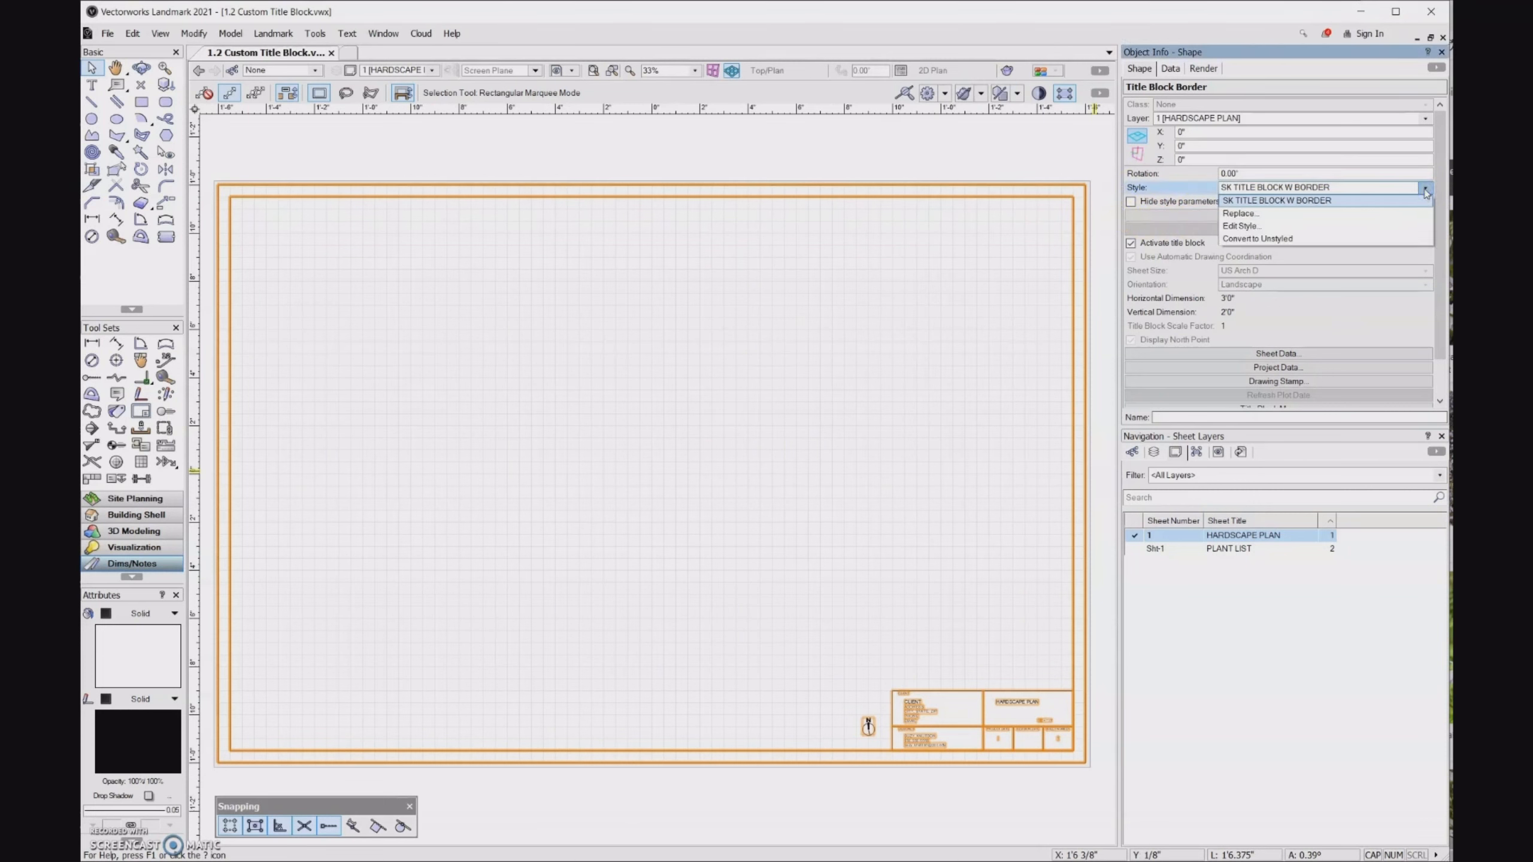
{"action": "left_click", "coordinate": [1350, 242]}
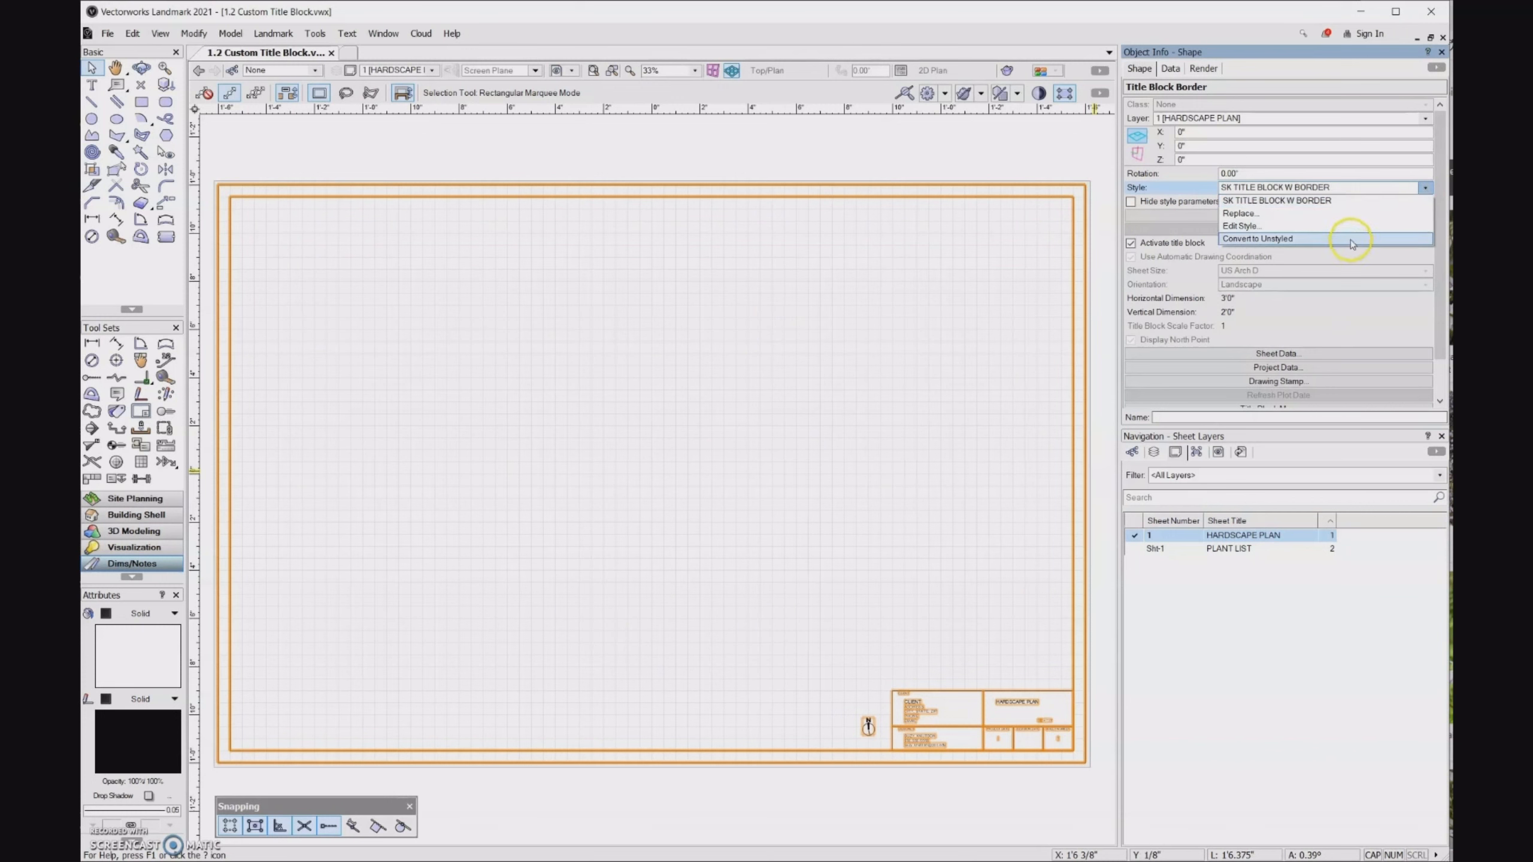
{"action": "left_click", "coordinate": [1349, 240]}
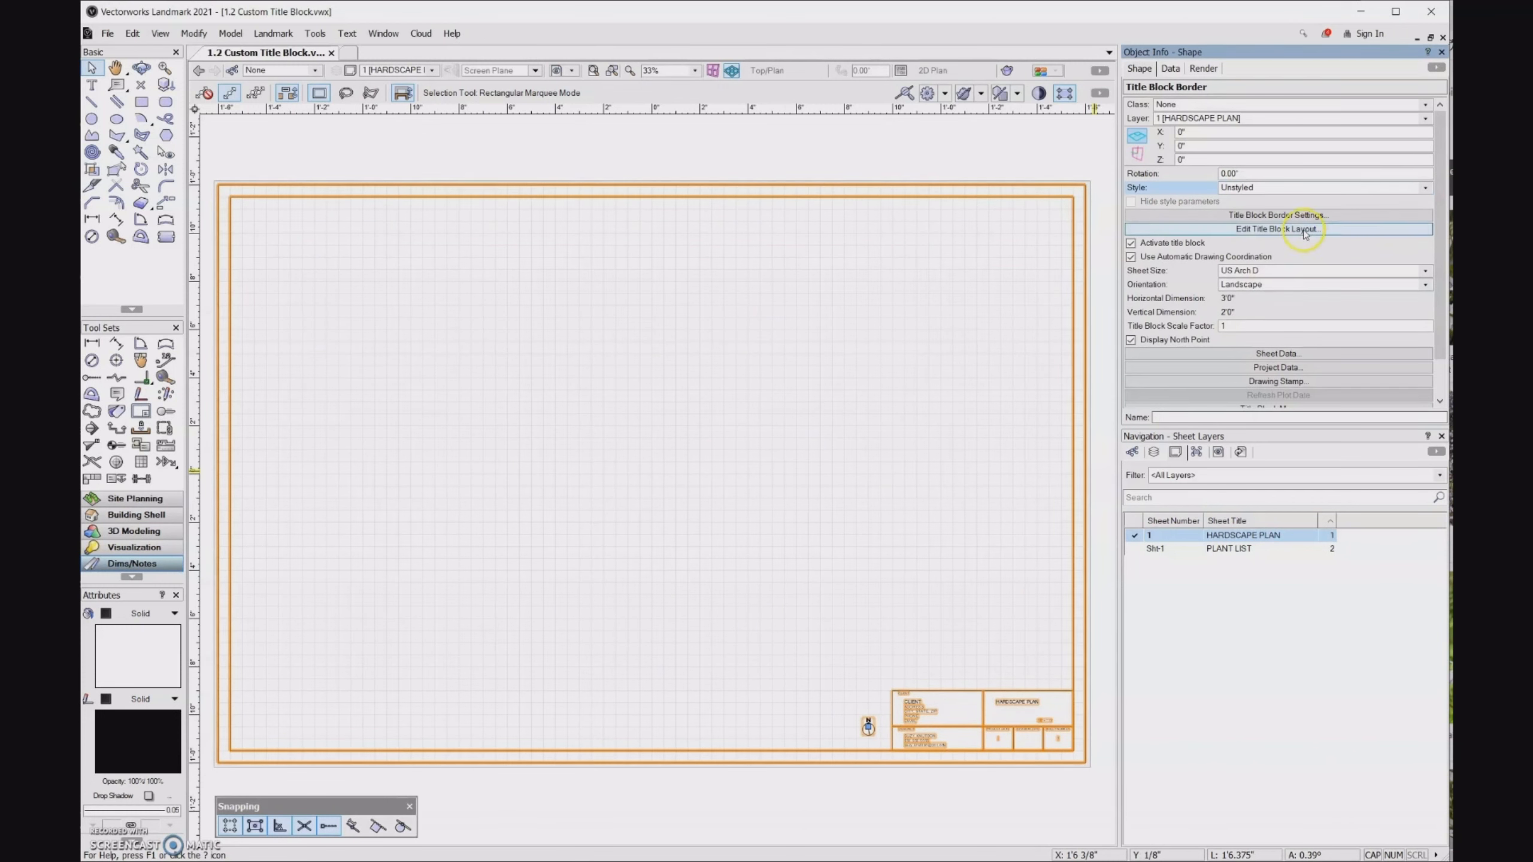
- Hide the sheet border in the unstyled title block's border settings
{"action": "left_click", "coordinate": [1331, 215]}
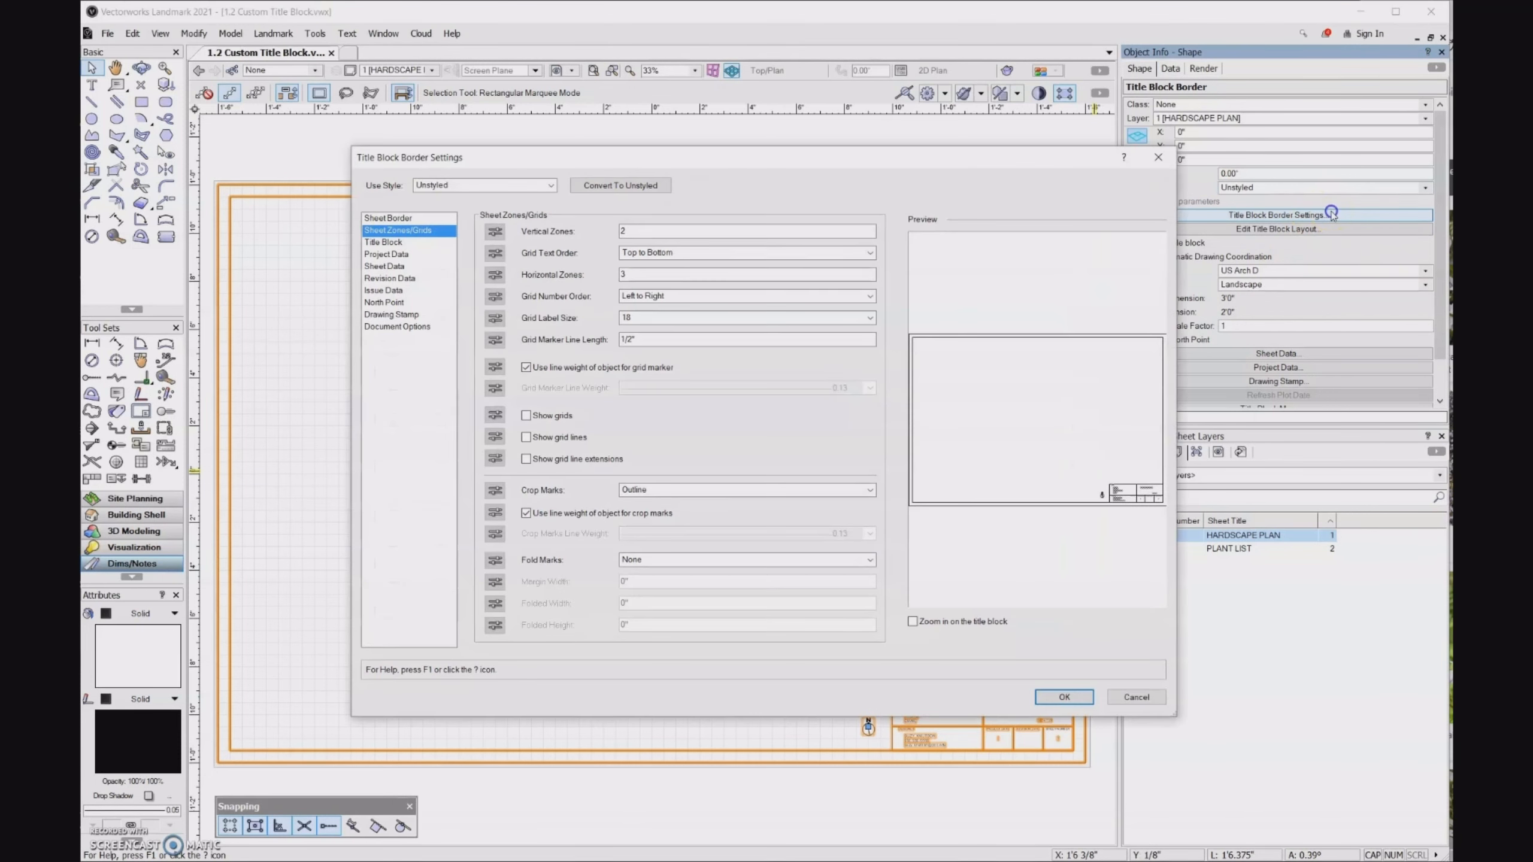
{"action": "left_click", "coordinate": [418, 218]}
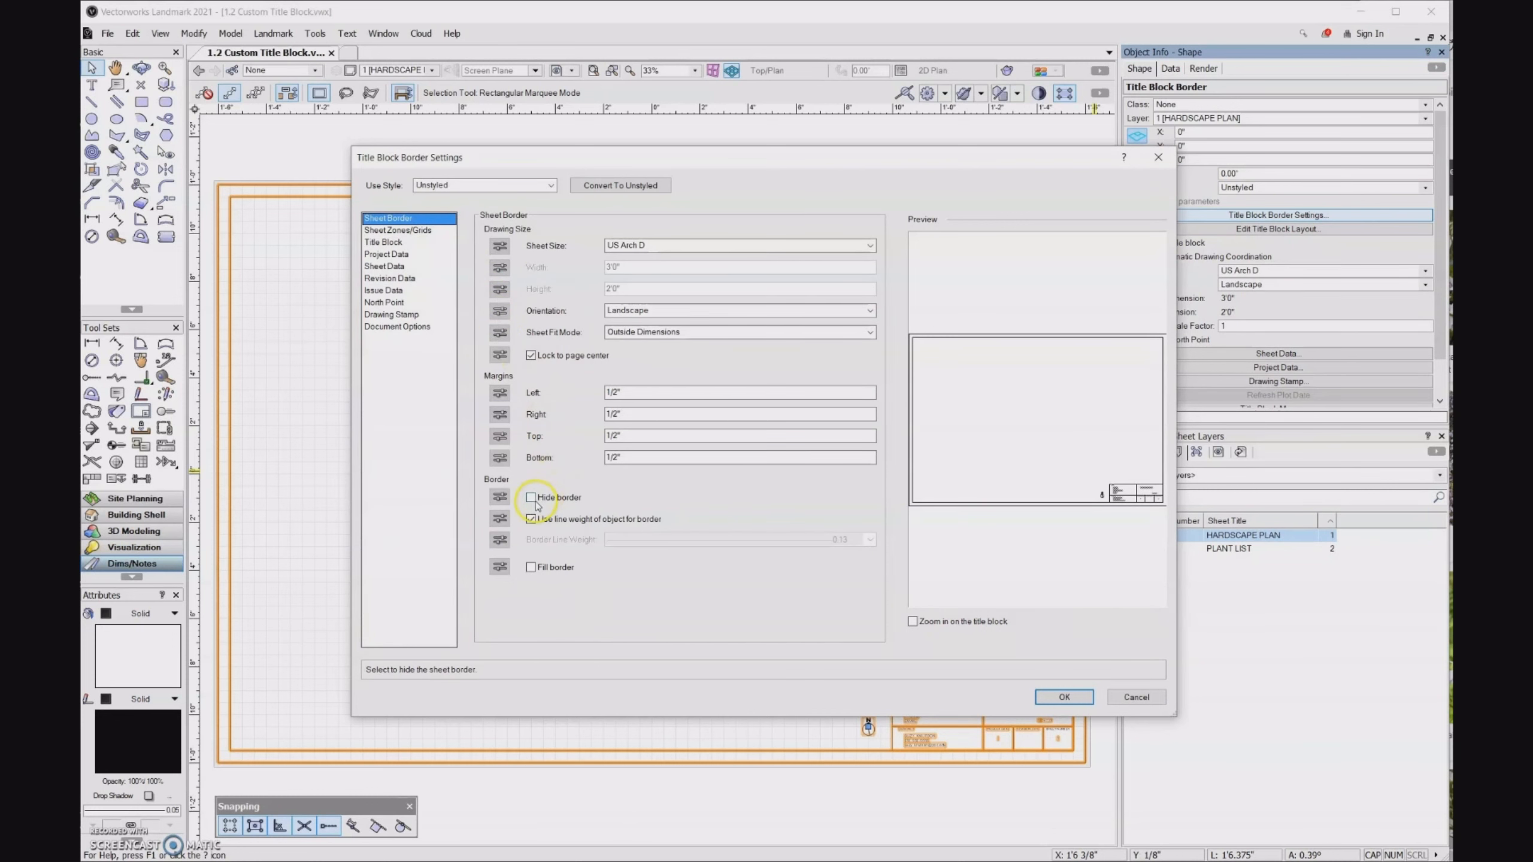
{"action": "left_click", "coordinate": [531, 497]}
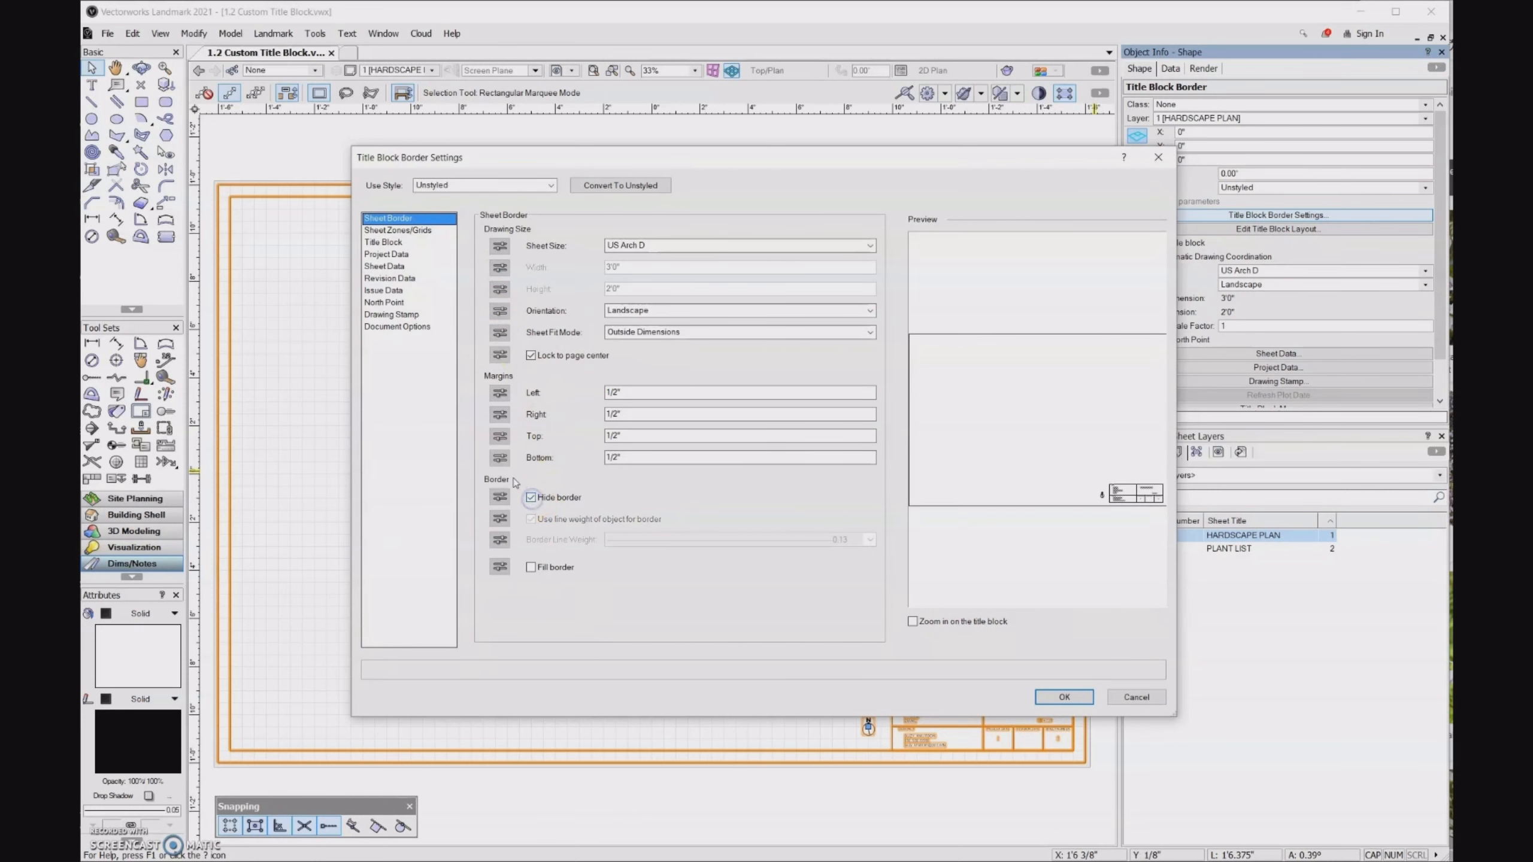
{"action": "left_click", "coordinate": [1064, 697]}
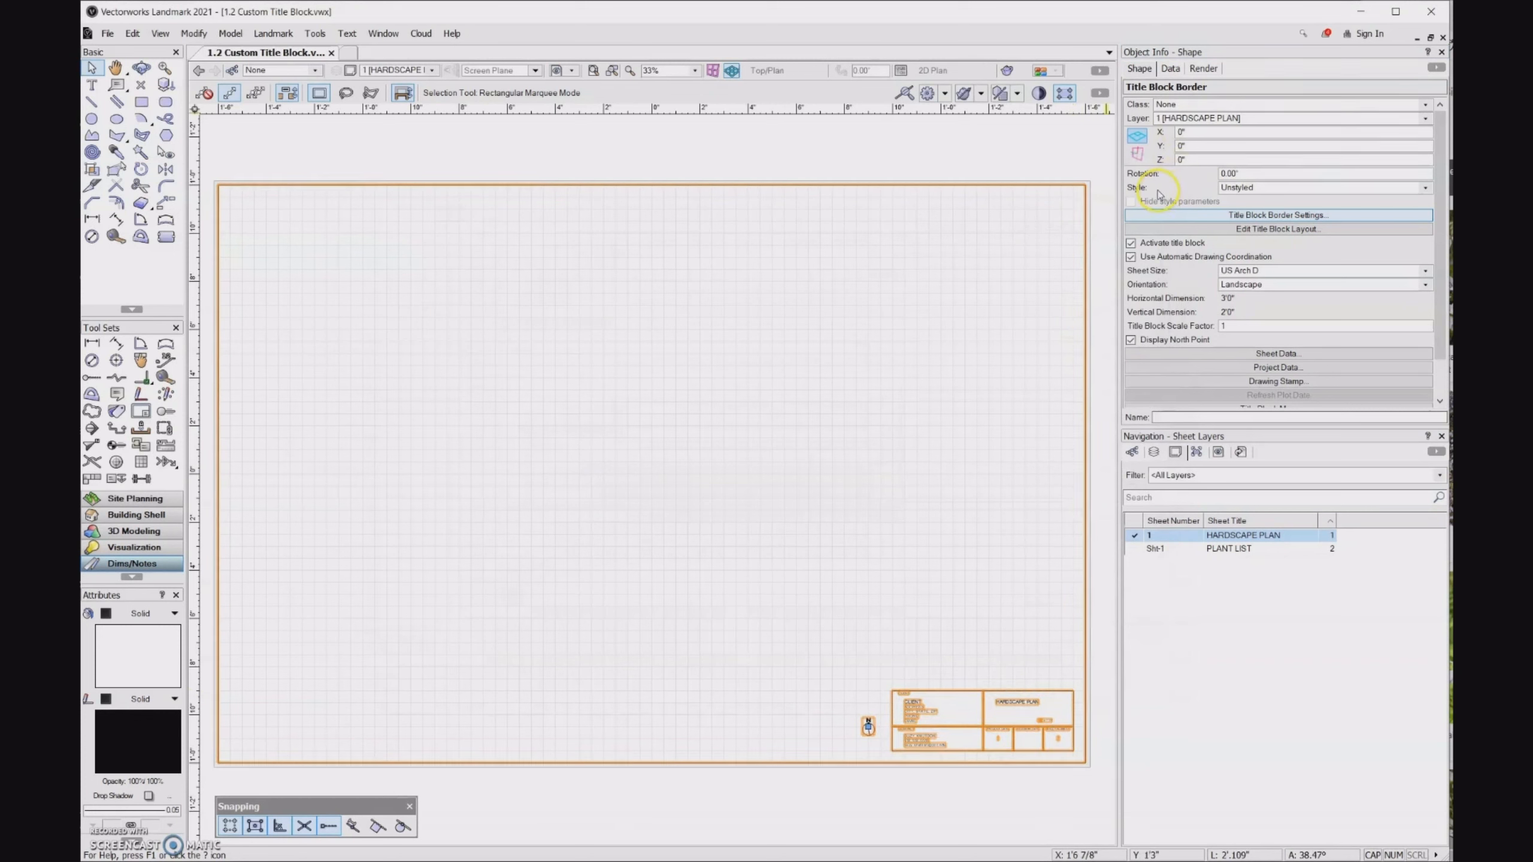
- Save the unstyled title block border as a new plug-in style named SK TITLE BLOCK NO BORDER
{"action": "left_click", "coordinate": [1359, 189]}
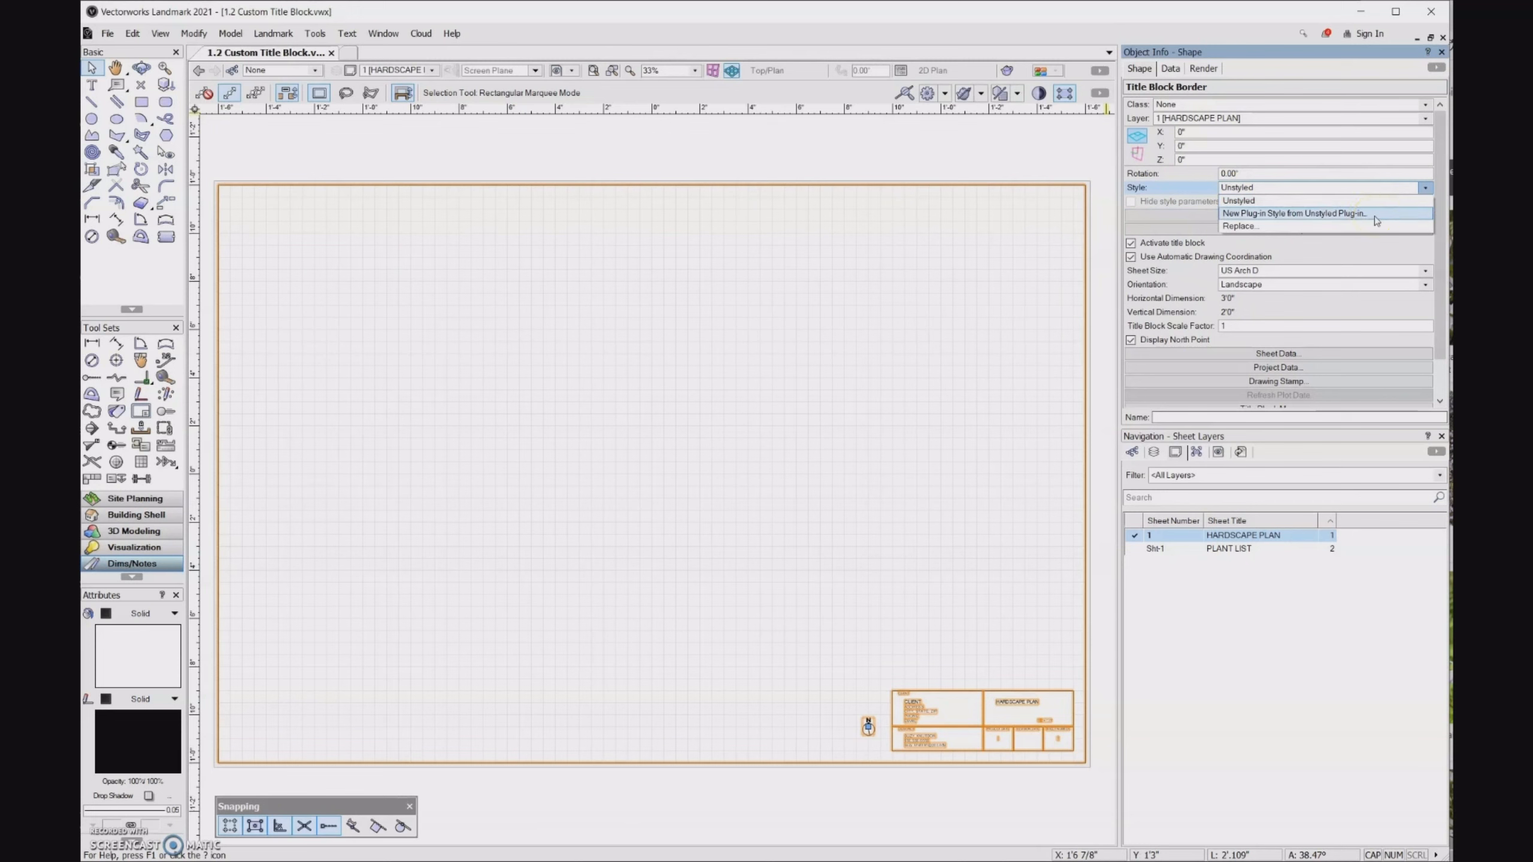
{"action": "left_click", "coordinate": [1374, 216]}
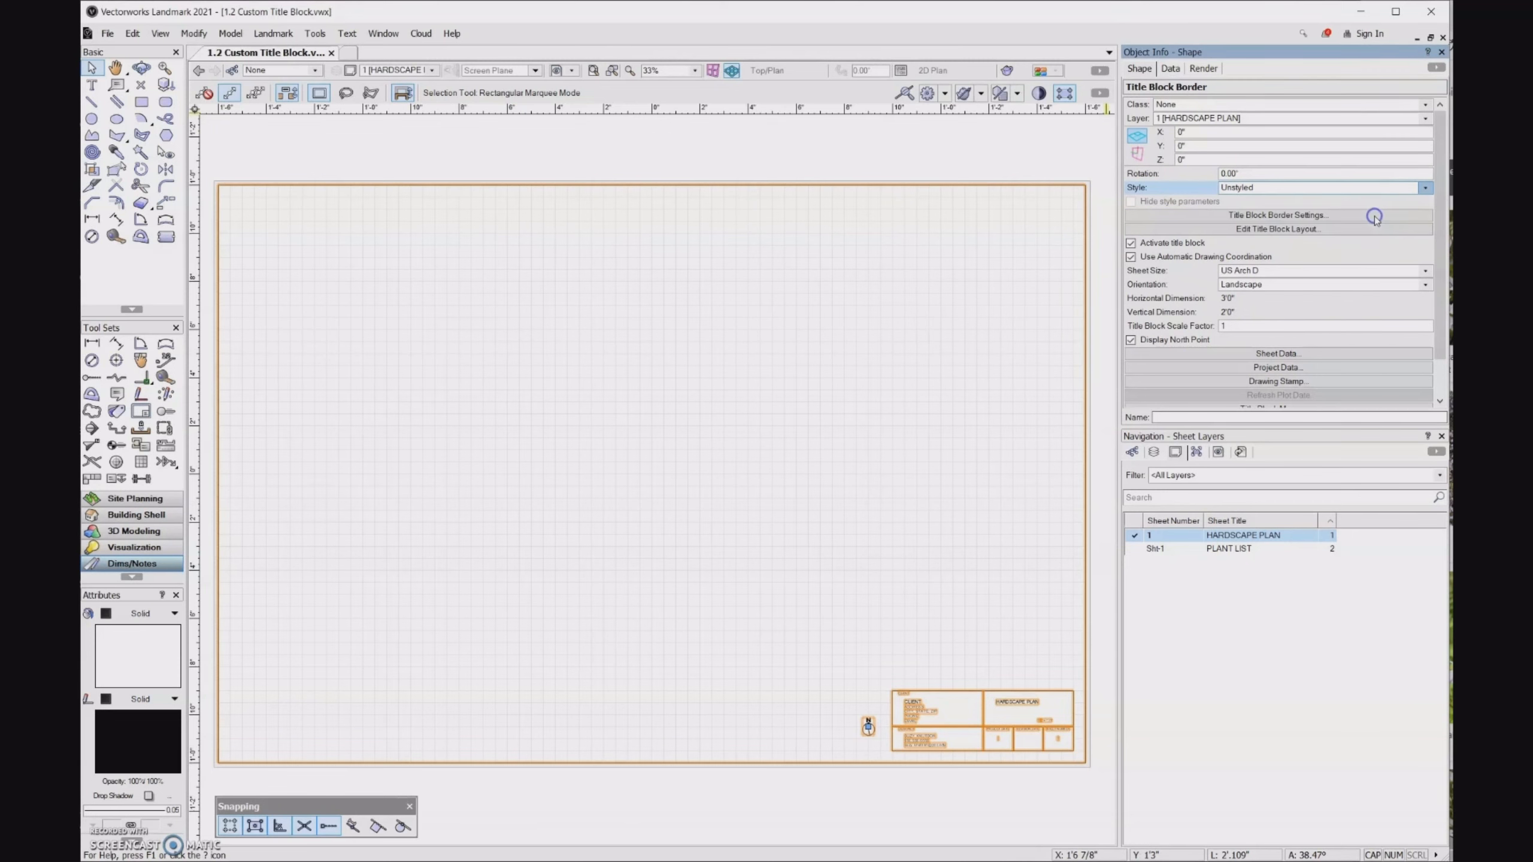
{"action": "left_click", "coordinate": [849, 561]}
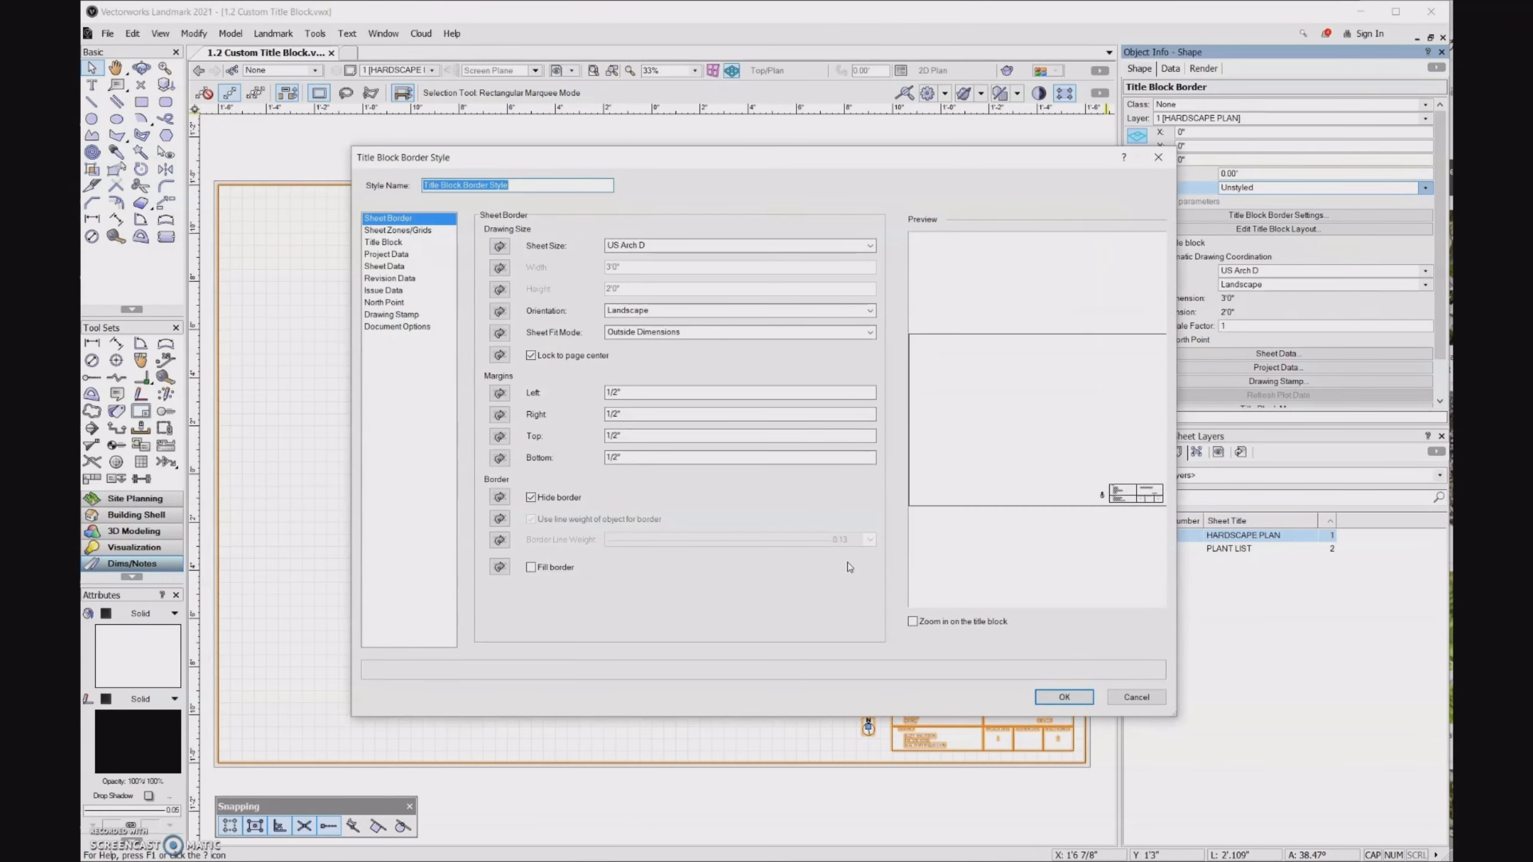
{"action": "type", "text": "SK TITLE BLOCK NO BORDER"}
{"action": "left_click", "coordinate": [1064, 697]}
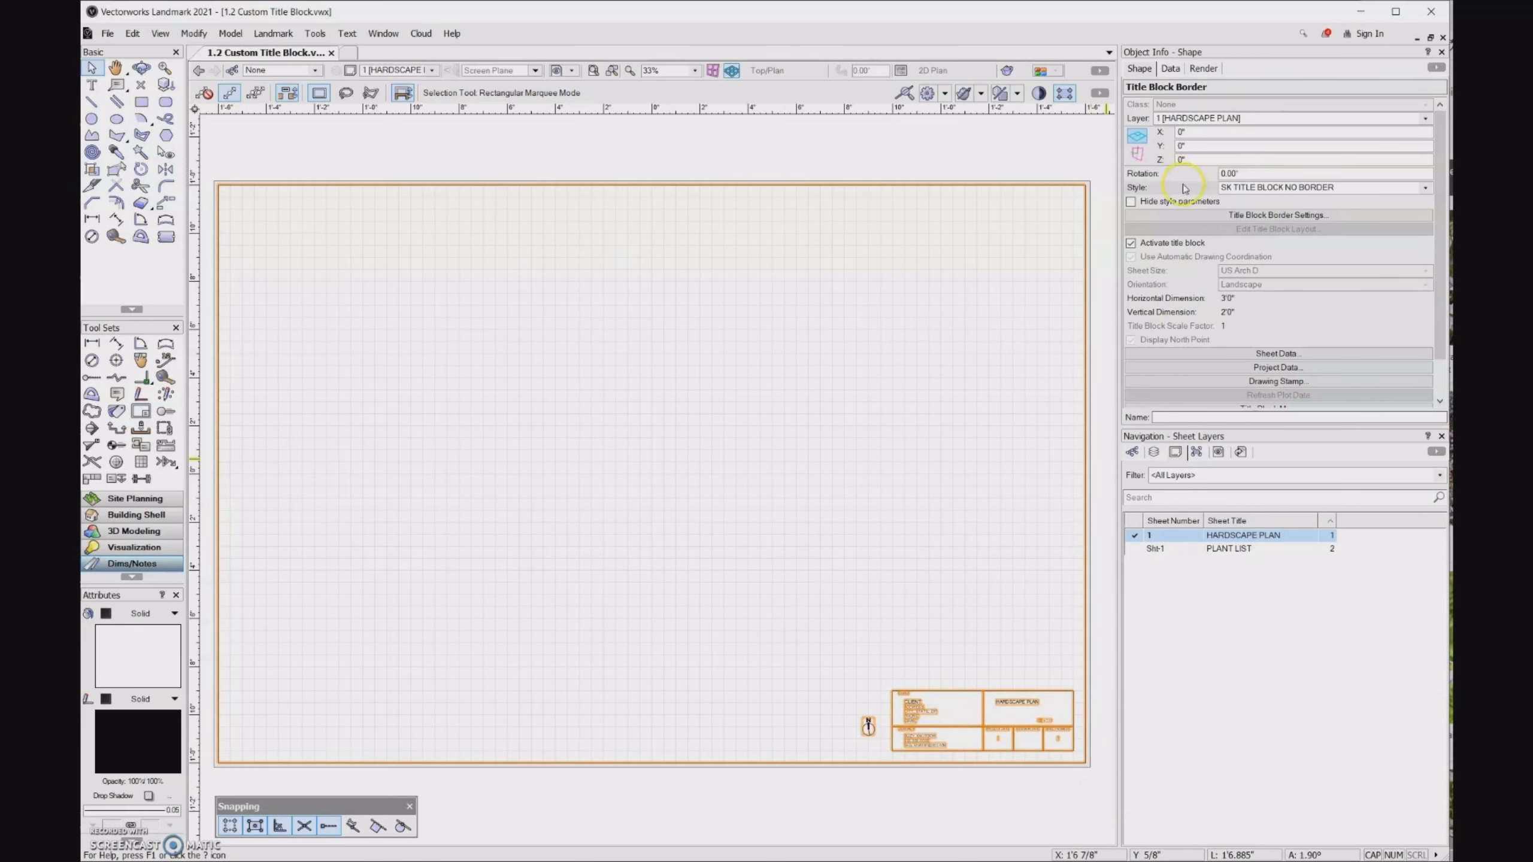
- Replace the HARDSCAPE PLAN sheet's title block style with SK TITLE BLOCK W BORDER from the open 1.2 Custom Title Block file
{"action": "left_click", "coordinate": [1427, 188]}
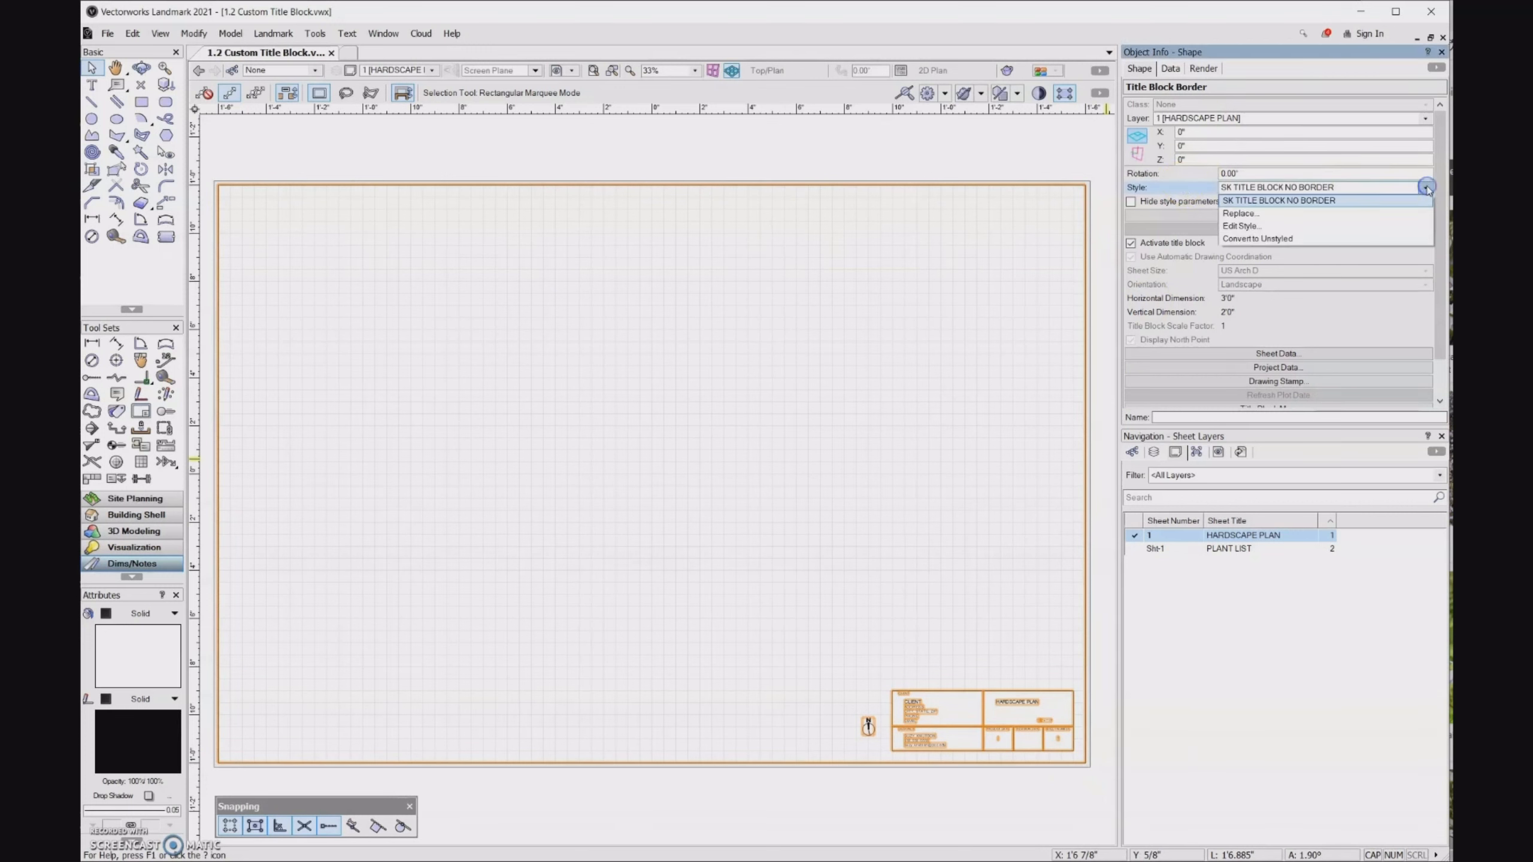
{"action": "left_click", "coordinate": [1273, 215]}
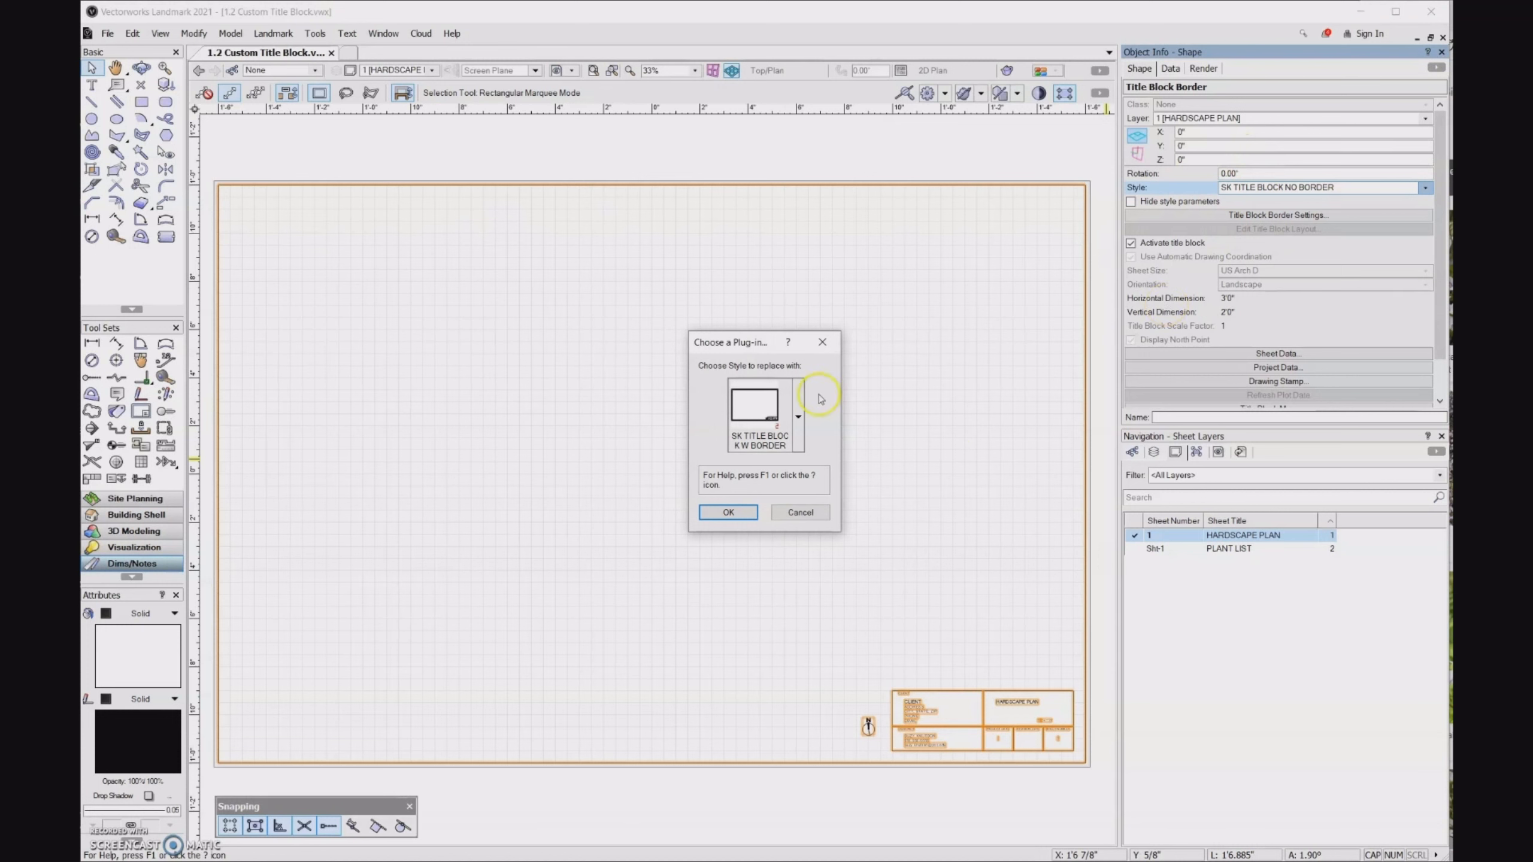
{"action": "left_click", "coordinate": [797, 416]}
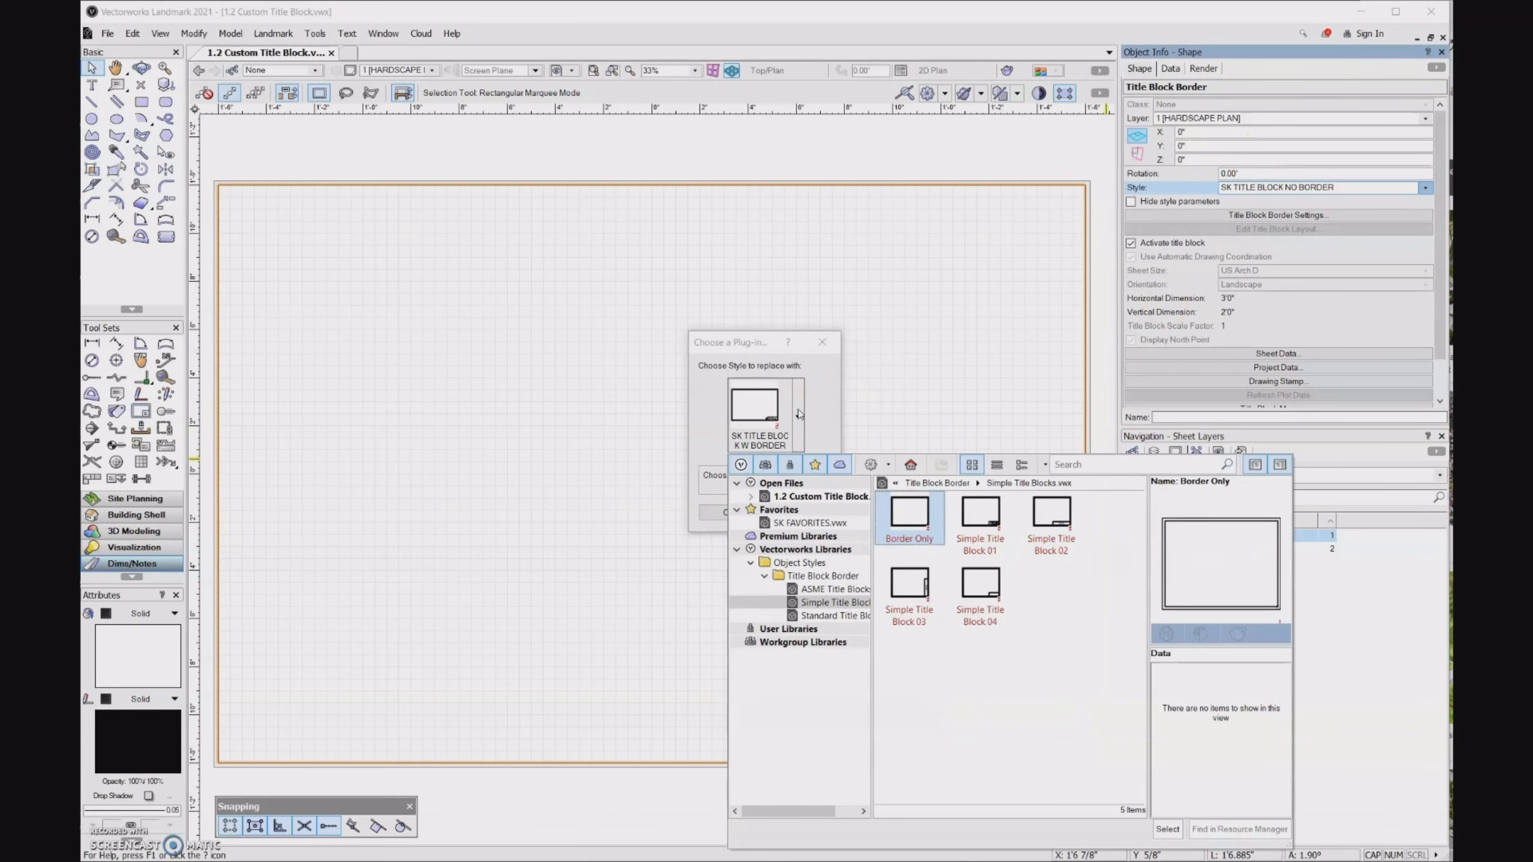
{"action": "left_click", "coordinate": [811, 499]}
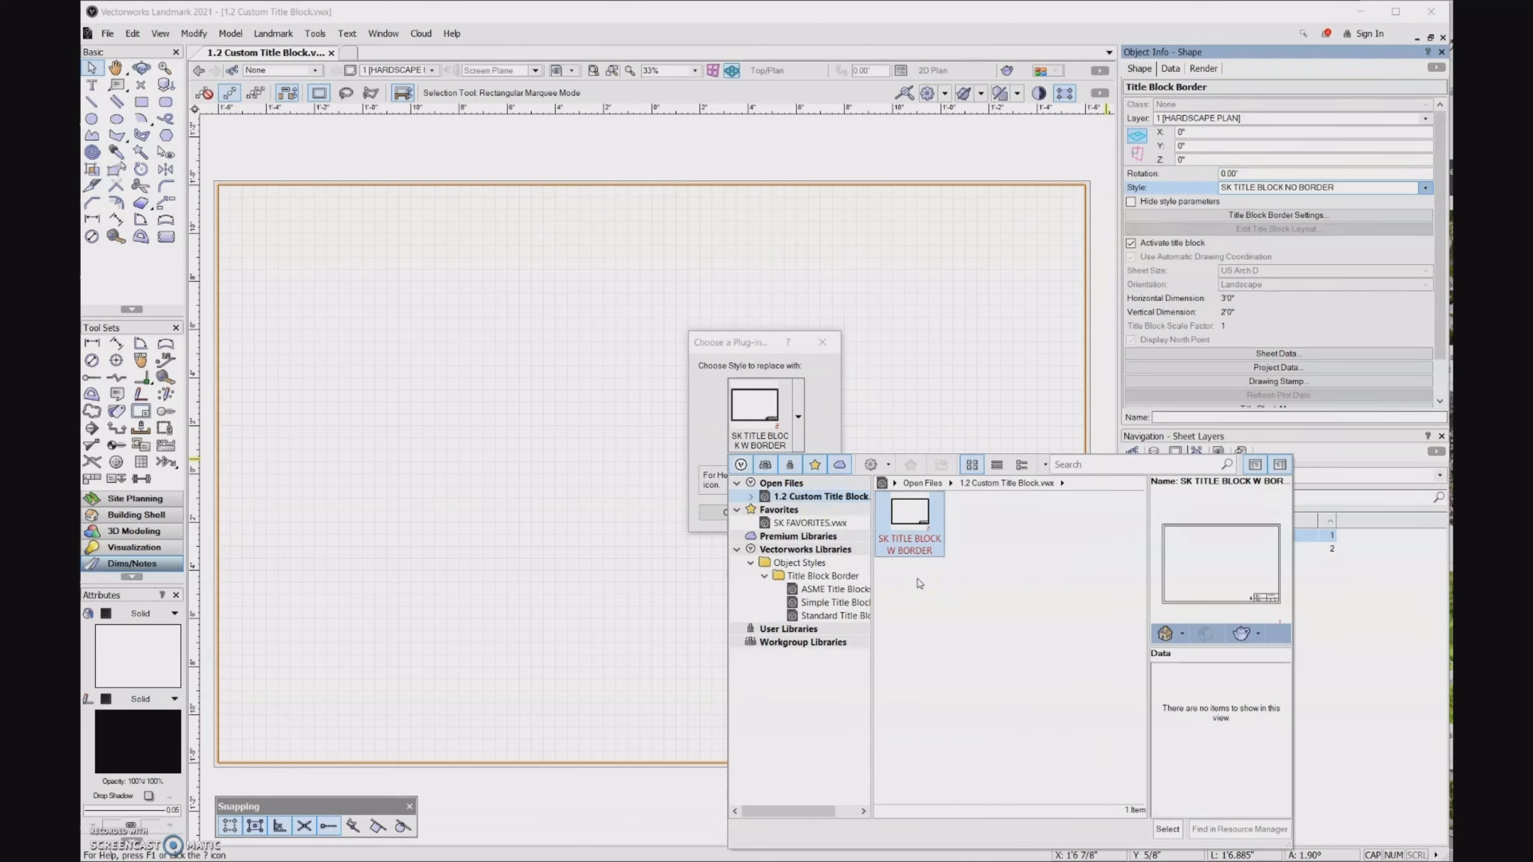
{"action": "double_click", "coordinate": [912, 530]}
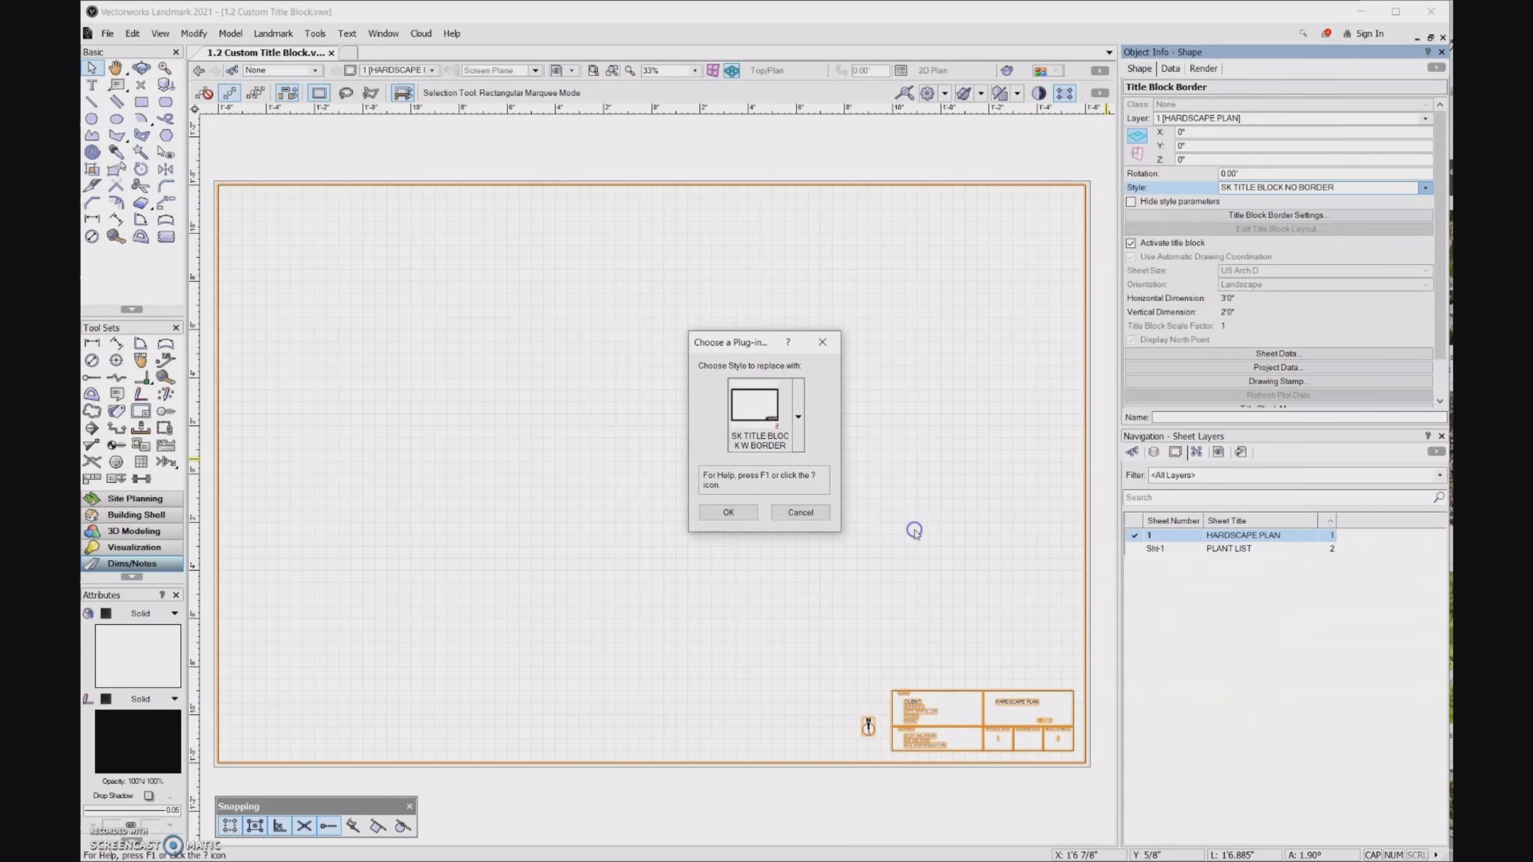
{"action": "left_click", "coordinate": [729, 512]}
{"action": "left_click", "coordinate": [971, 793]}
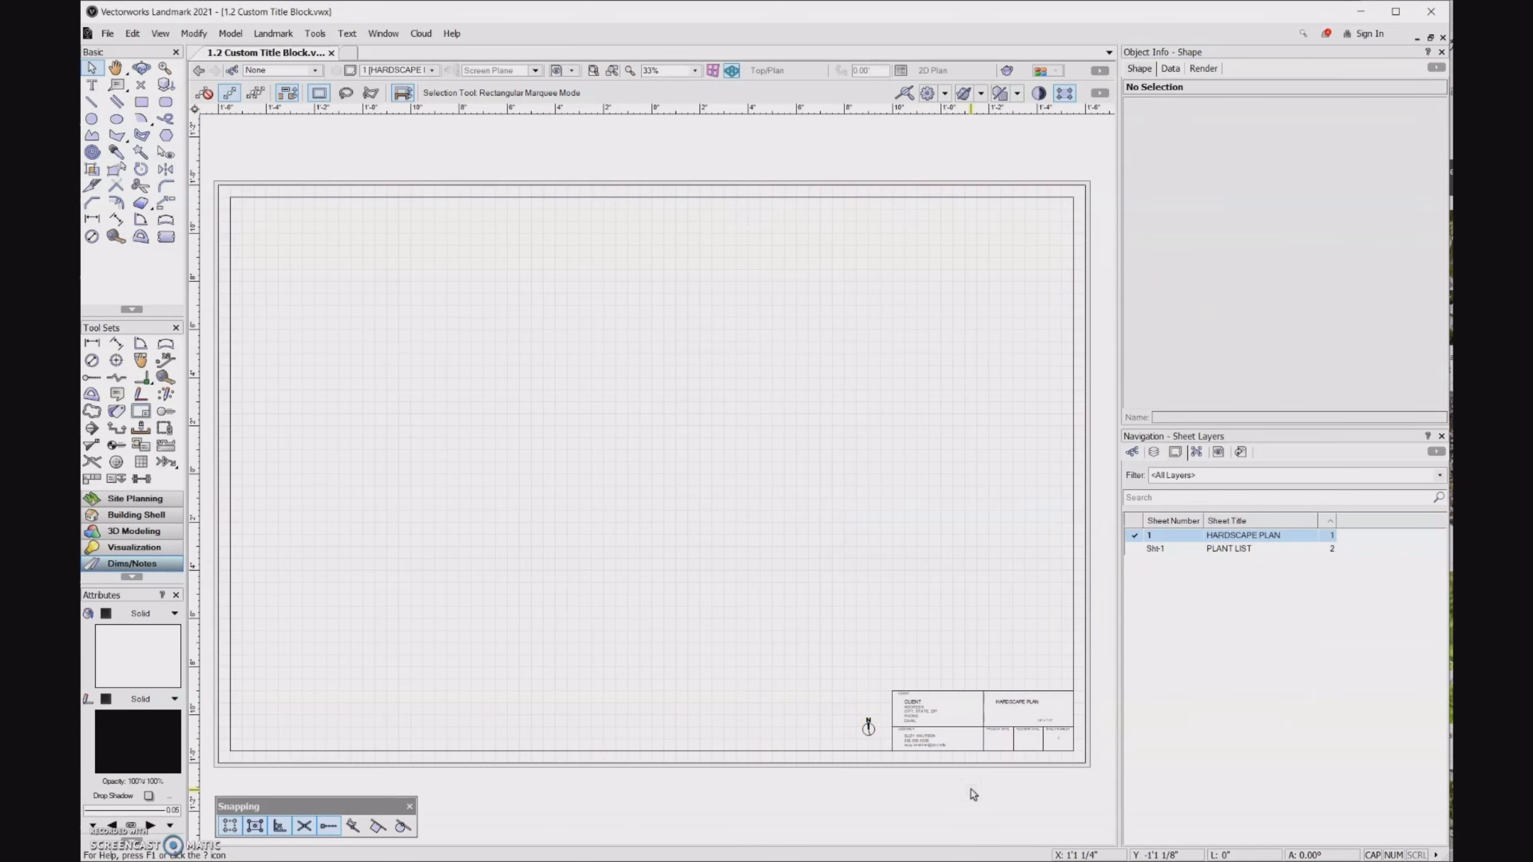
{"action": "left_click", "coordinate": [963, 762]}
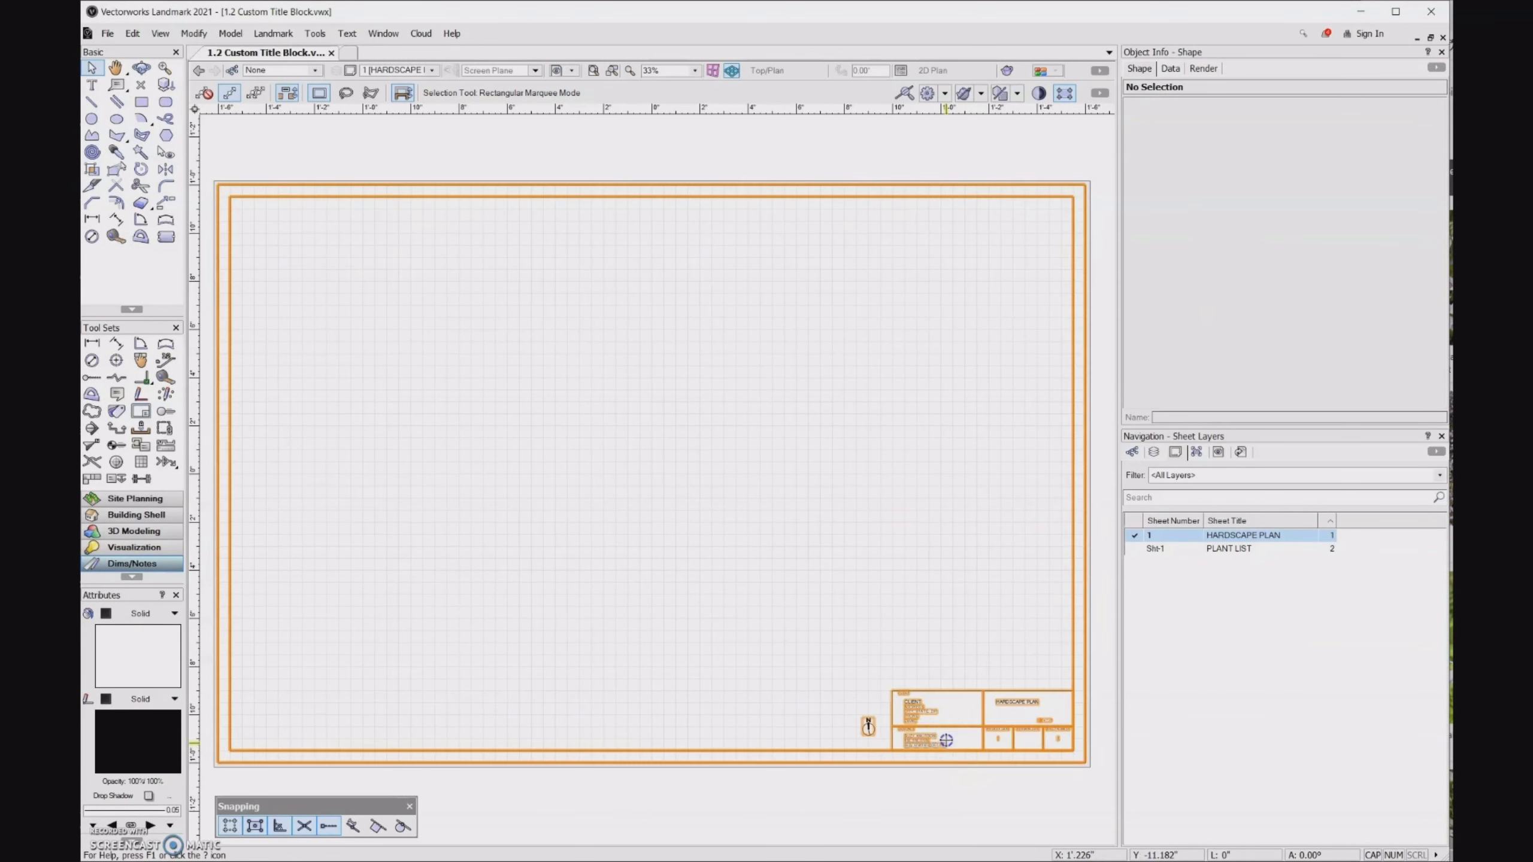
{"action": "left_click", "coordinate": [1236, 218]}
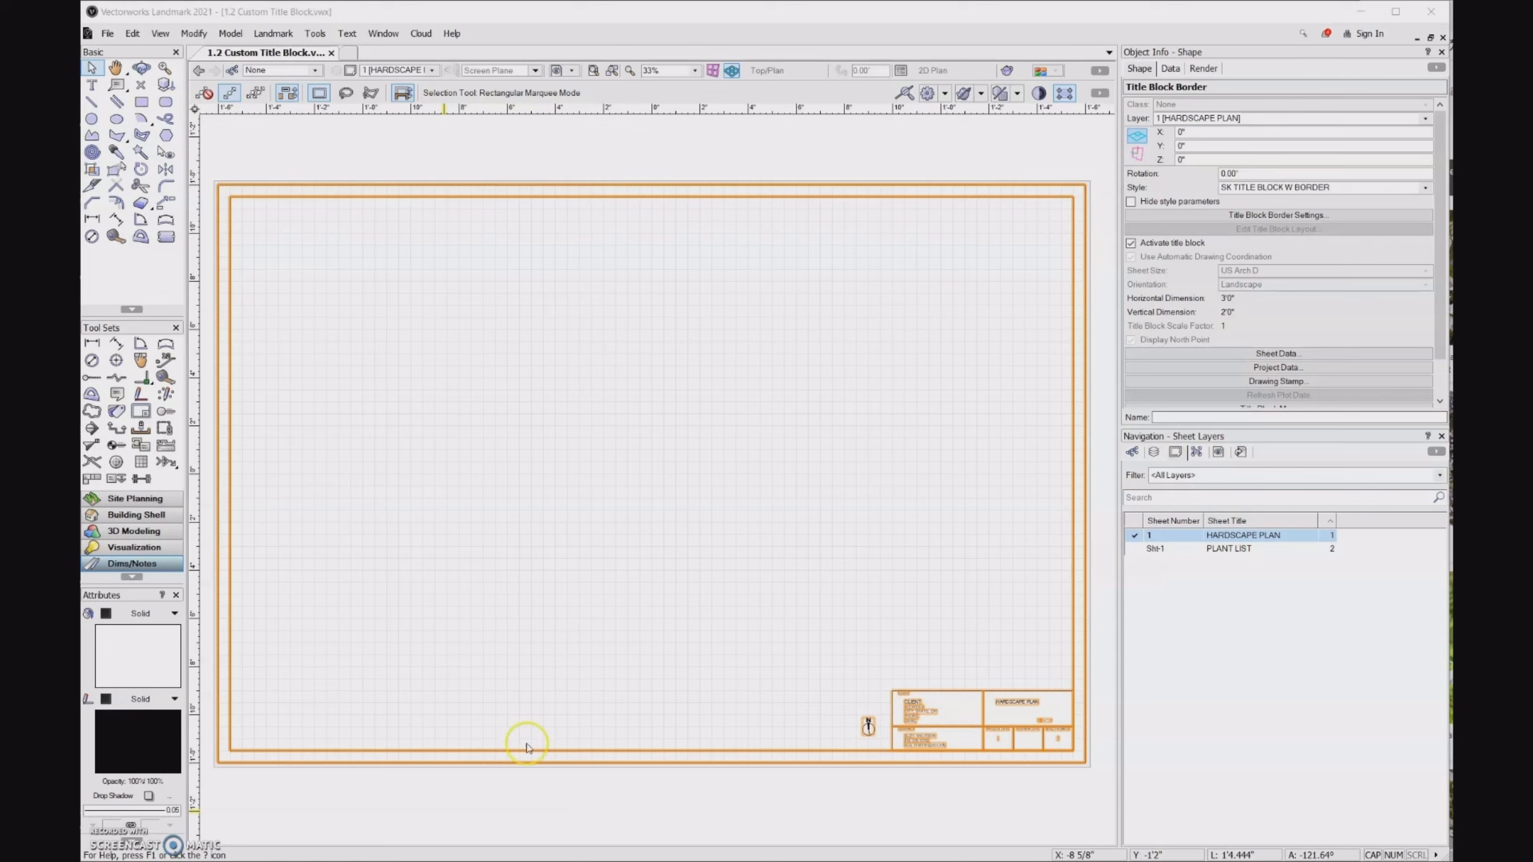
- Save the drawing as a template in the LAT 279 folder, overwriting the existing PCC TEMPLATE.sta
{"action": "left_click", "coordinate": [111, 34]}
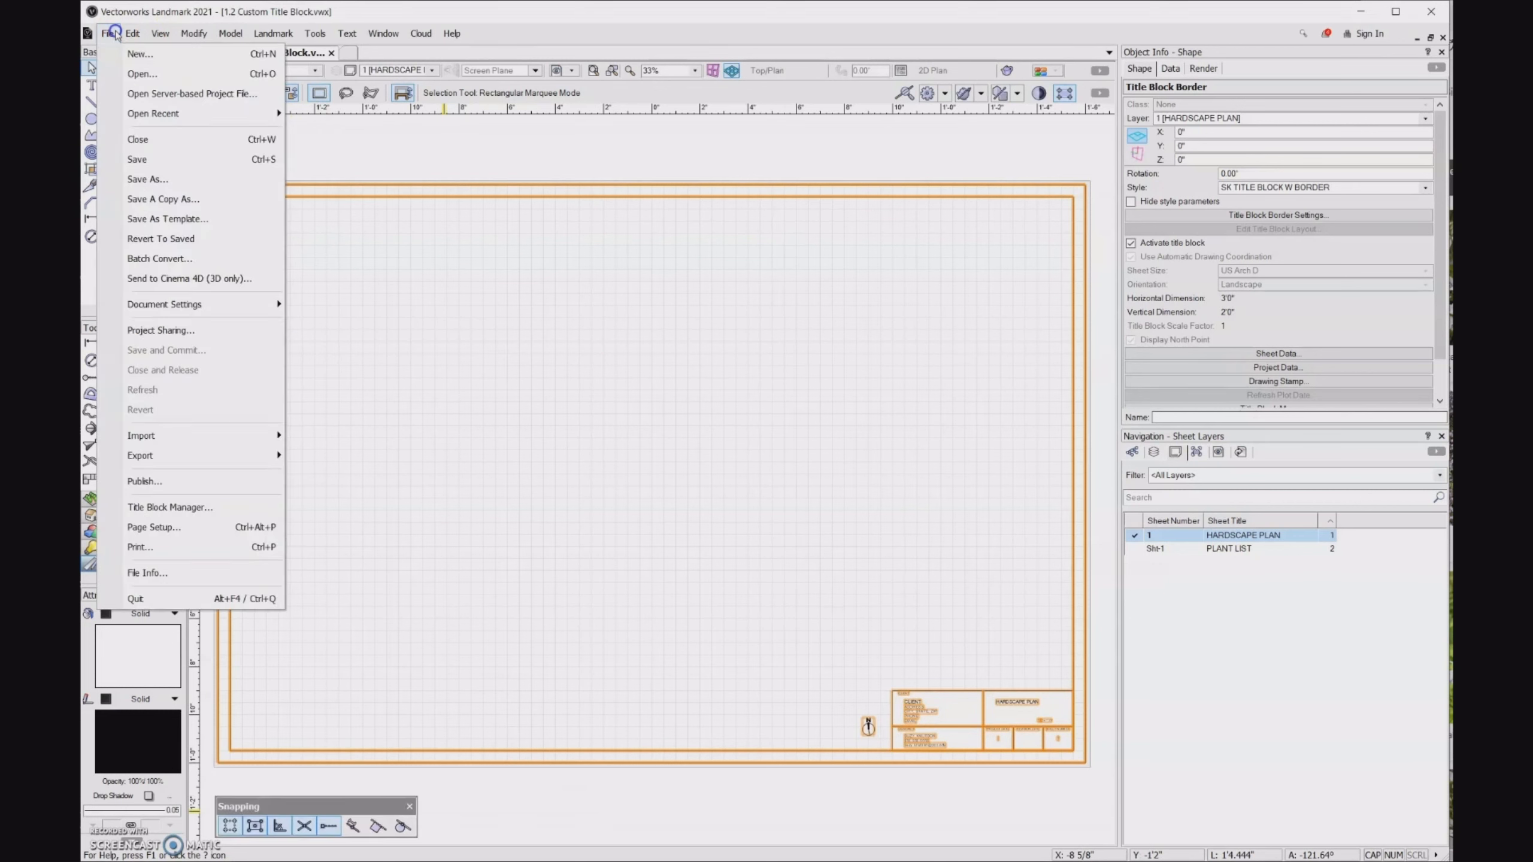
{"action": "left_click", "coordinate": [153, 220]}
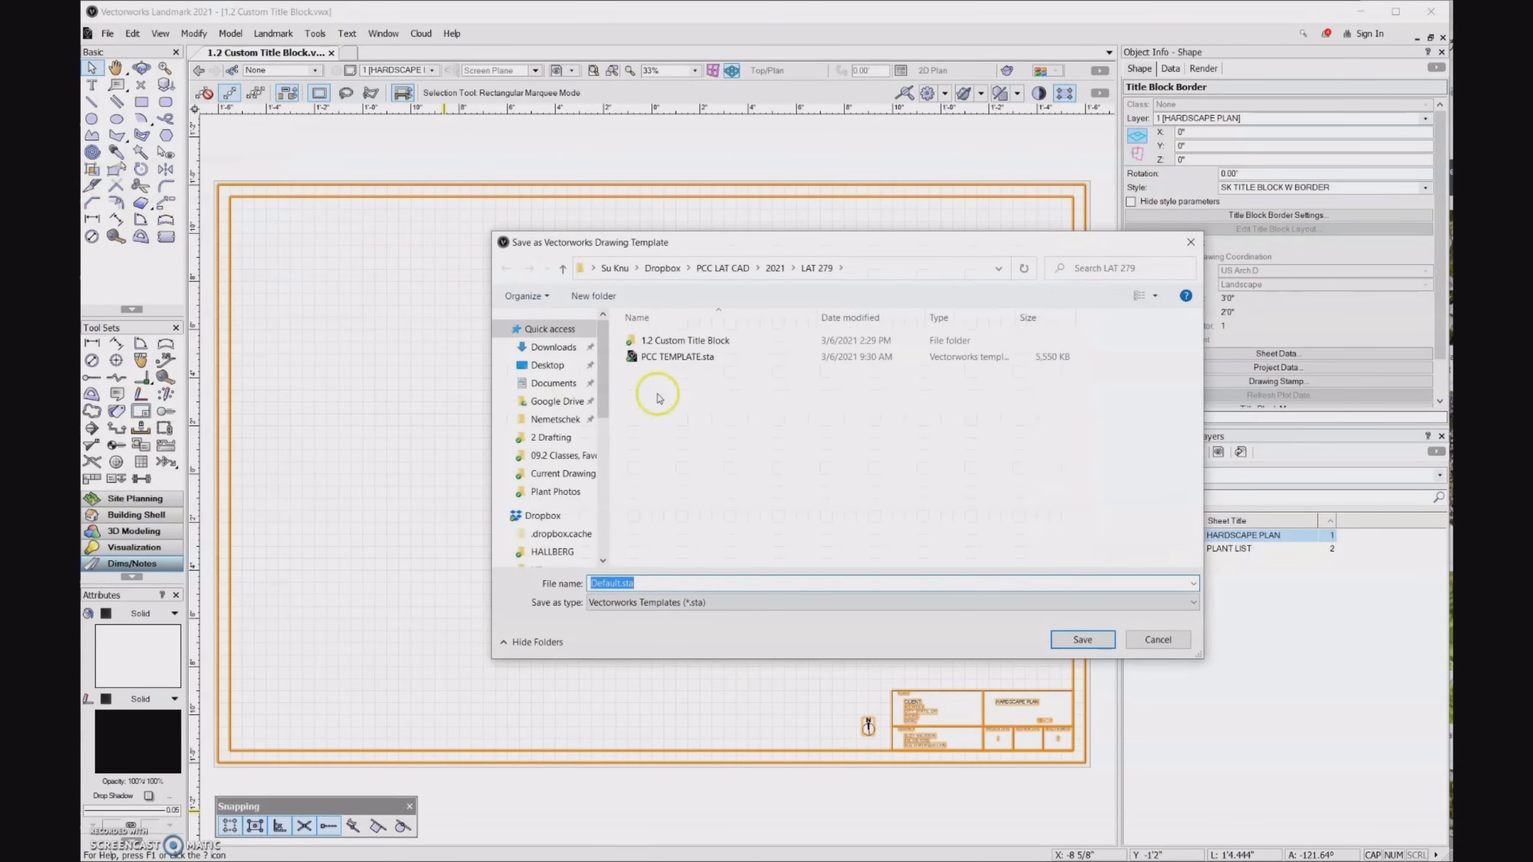
{"action": "left_click", "coordinate": [674, 360]}
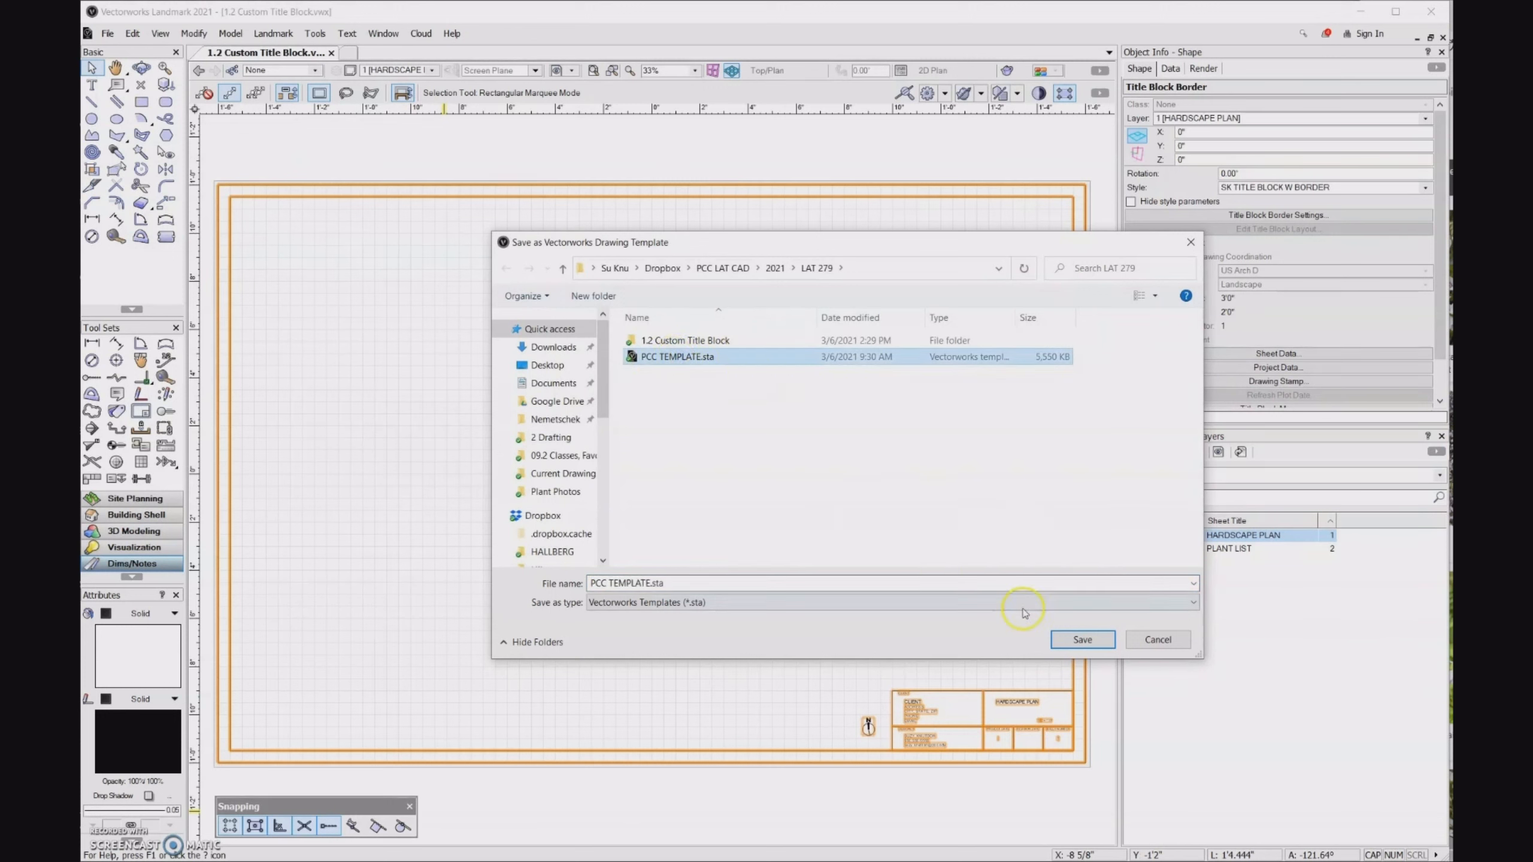
{"action": "left_click", "coordinate": [1078, 640]}
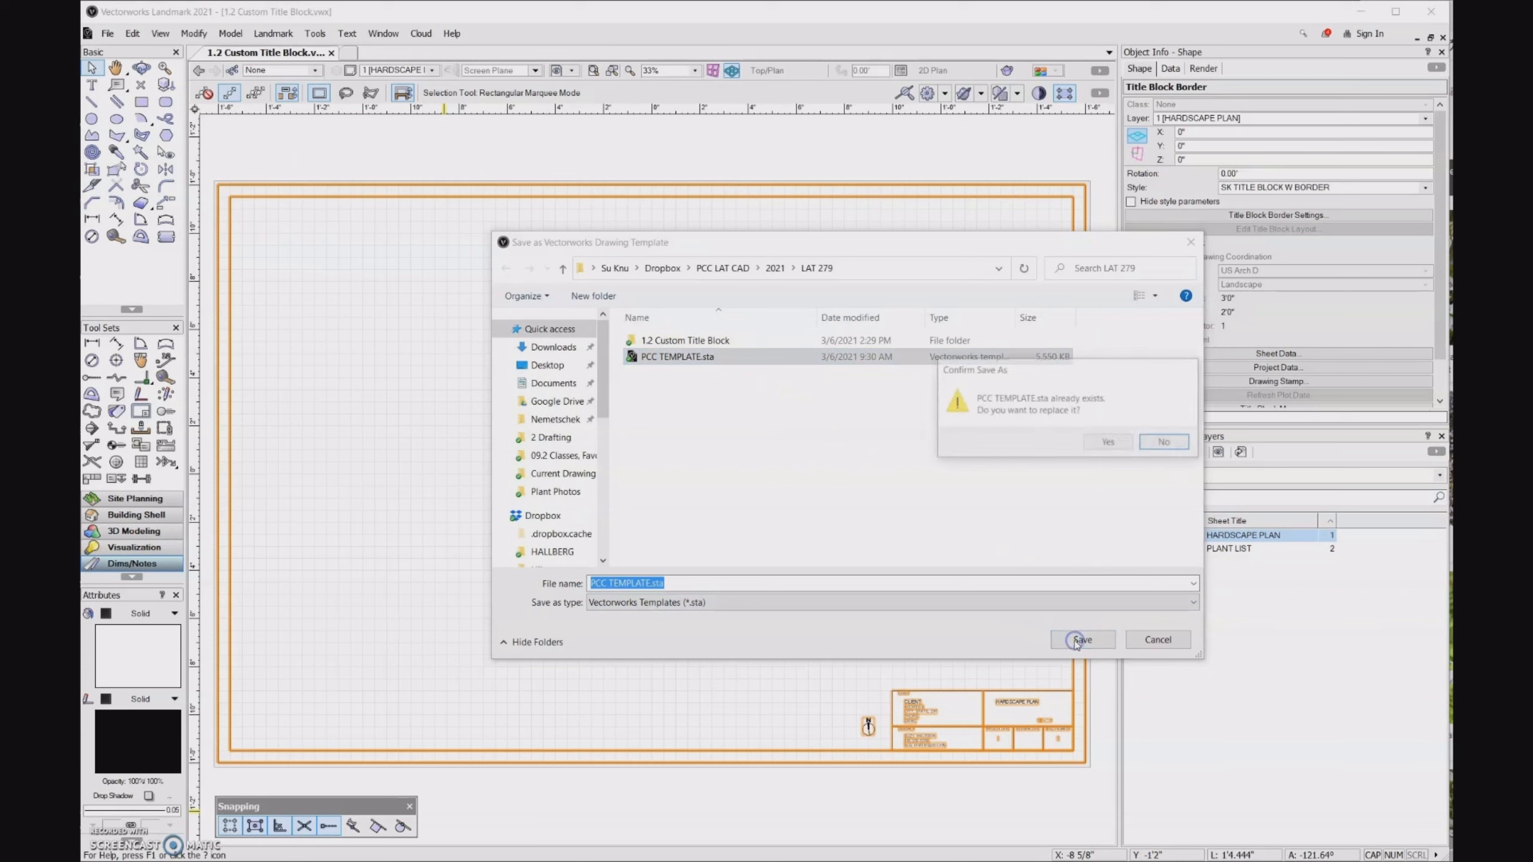
{"action": "left_click", "coordinate": [1108, 444]}
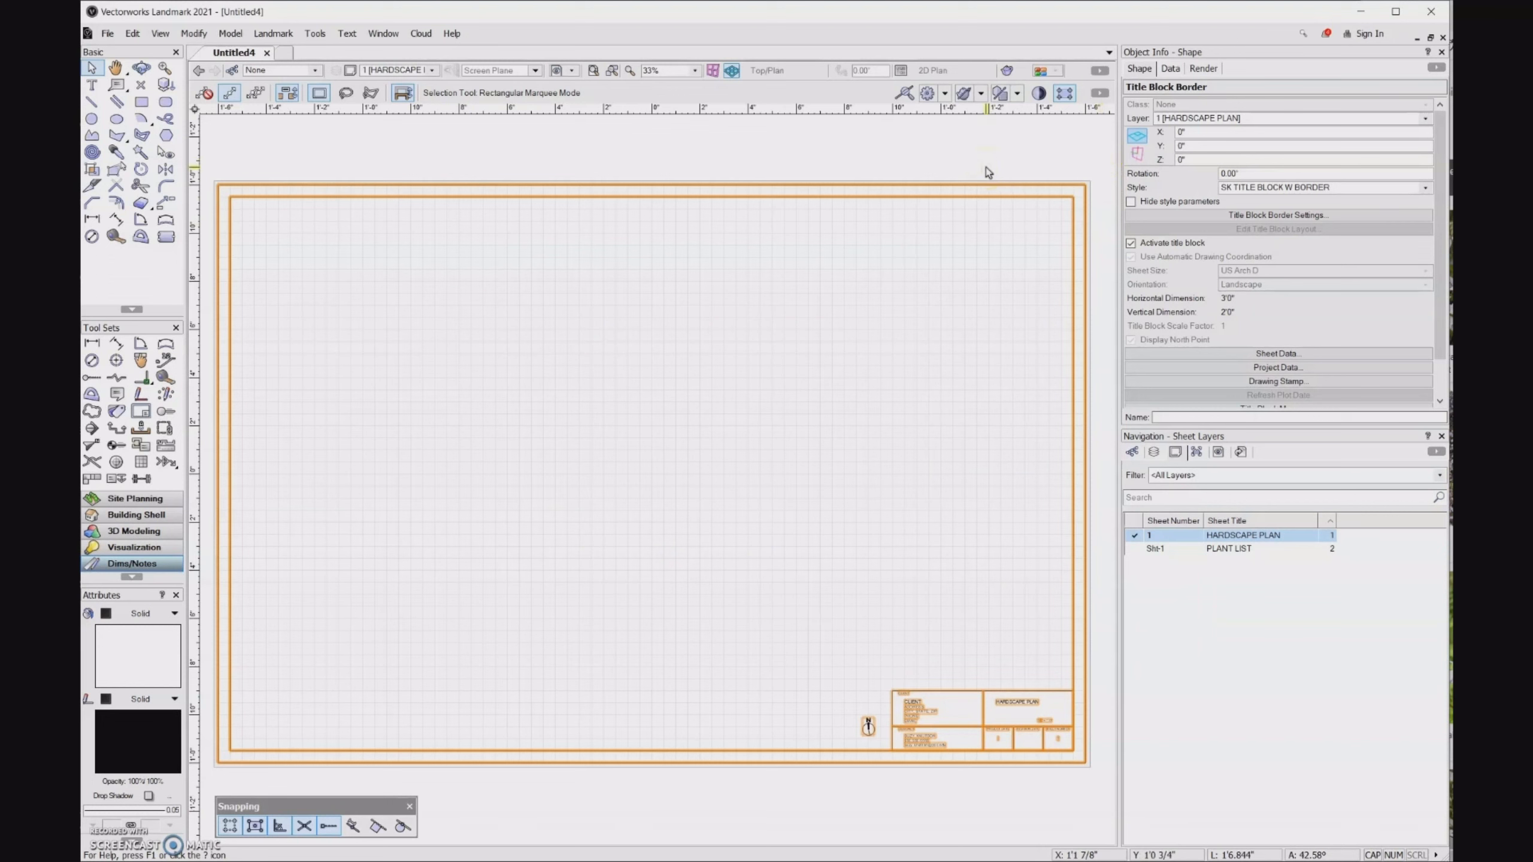
- Open PCC TEMPLATE.sta from the LAT 279 folder as a new drawing
{"action": "key", "text": "ctrl+o"}
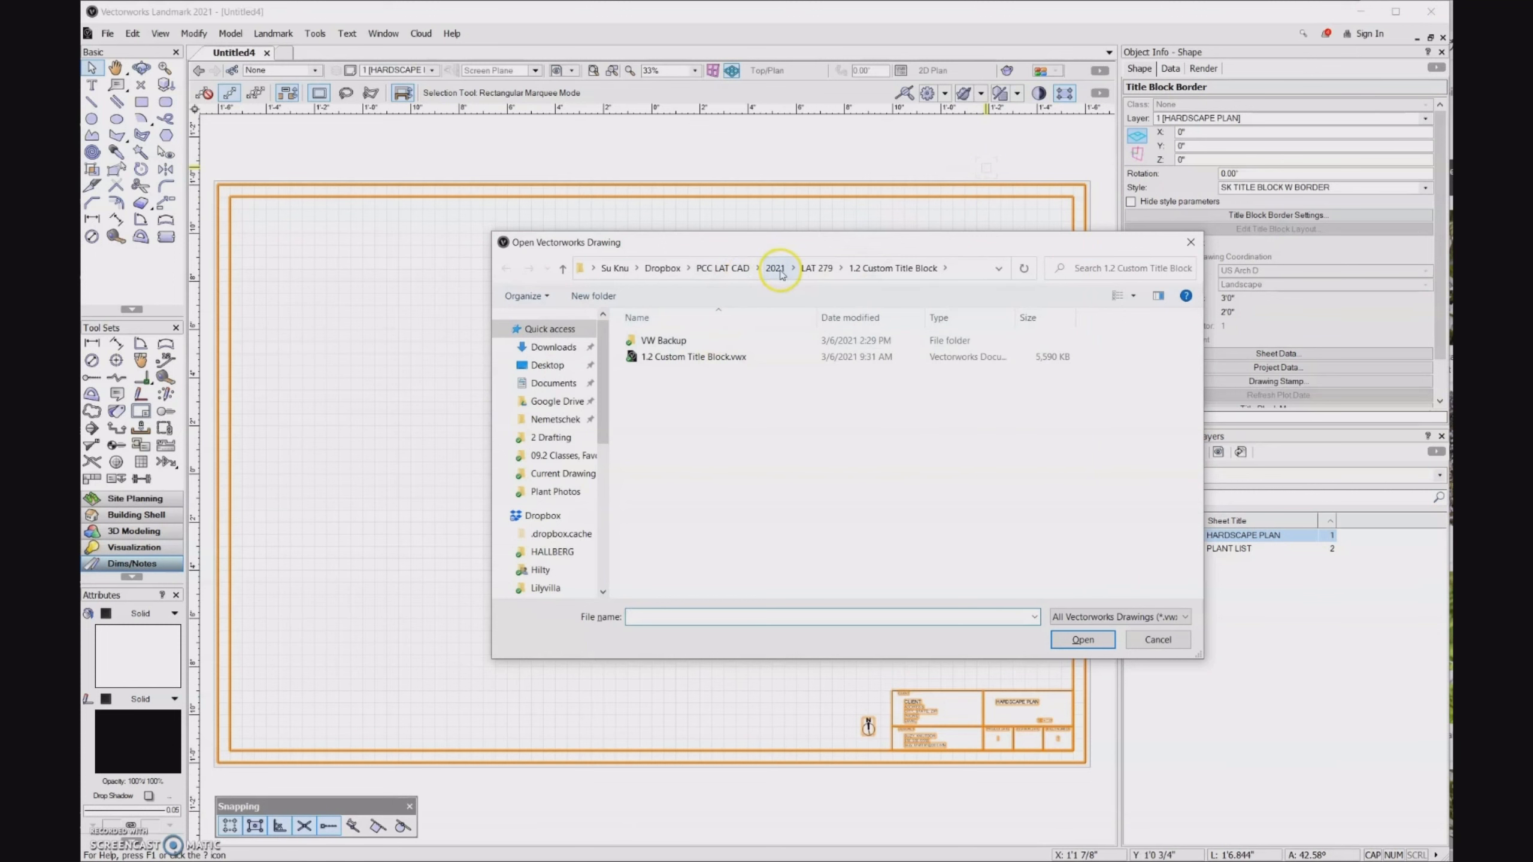
{"action": "left_click", "coordinate": [823, 270]}
{"action": "double_click", "coordinate": [695, 355]}
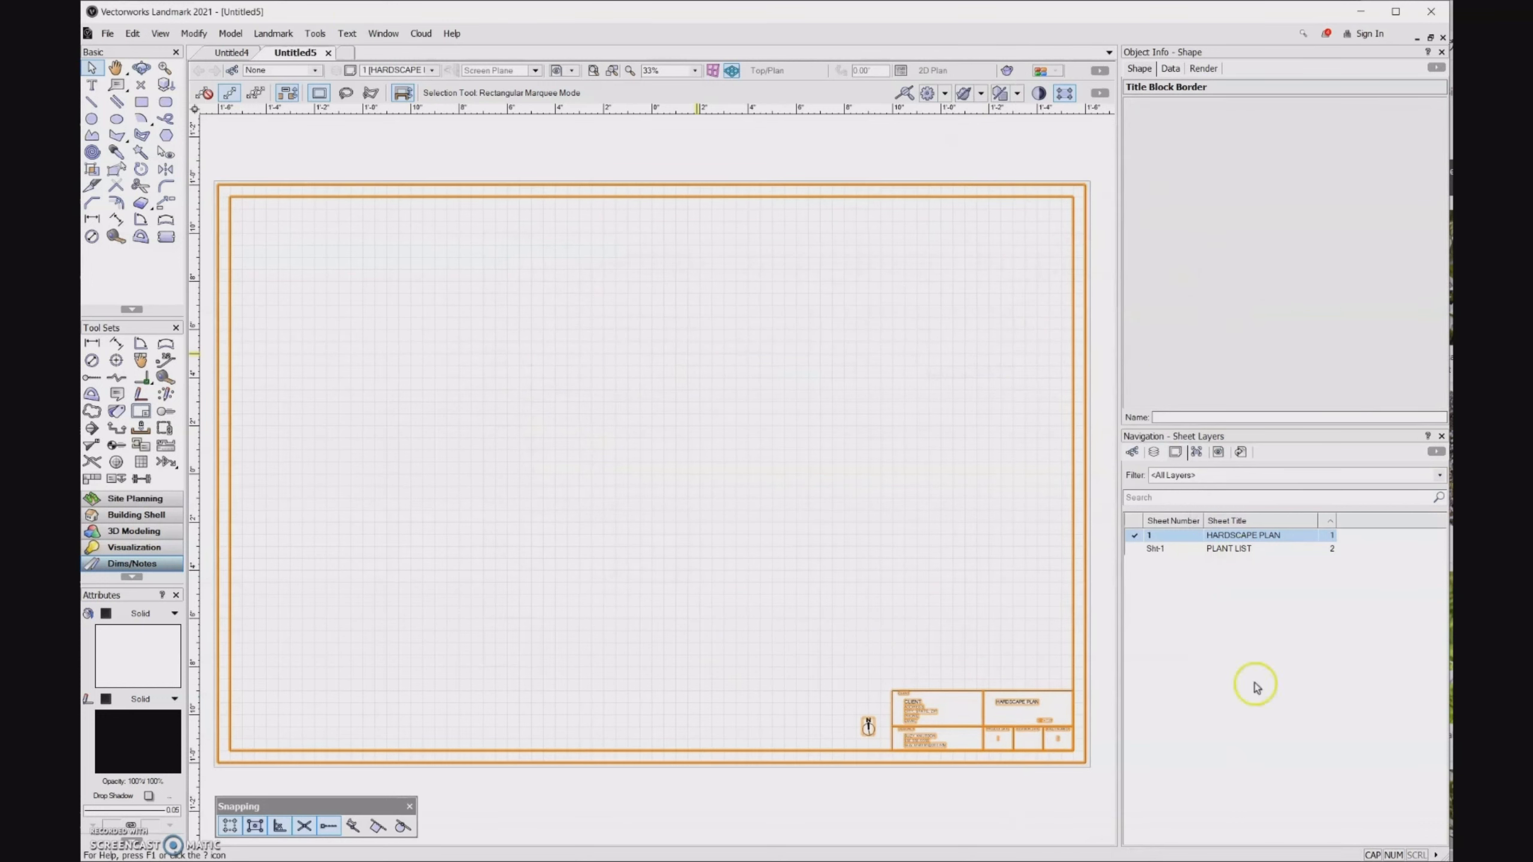
- Load only the active file in the Title Block Manager and set the project data's client to CLASS DEMO
{"action": "left_click", "coordinate": [866, 740]}
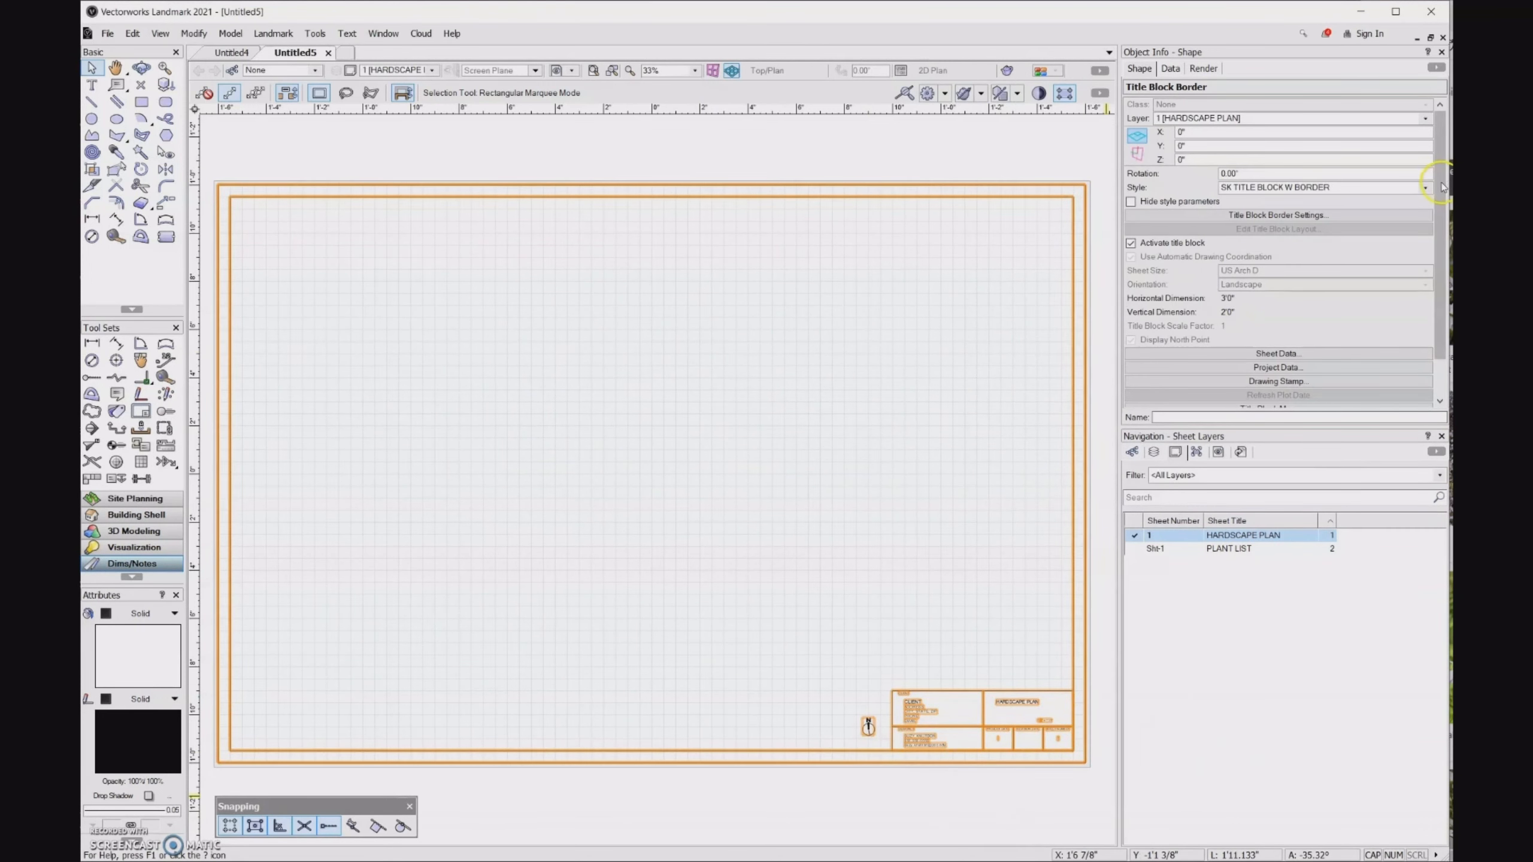
{"action": "left_click_drag", "start_coordinate": [1442, 192], "coordinate": [1441, 235]}
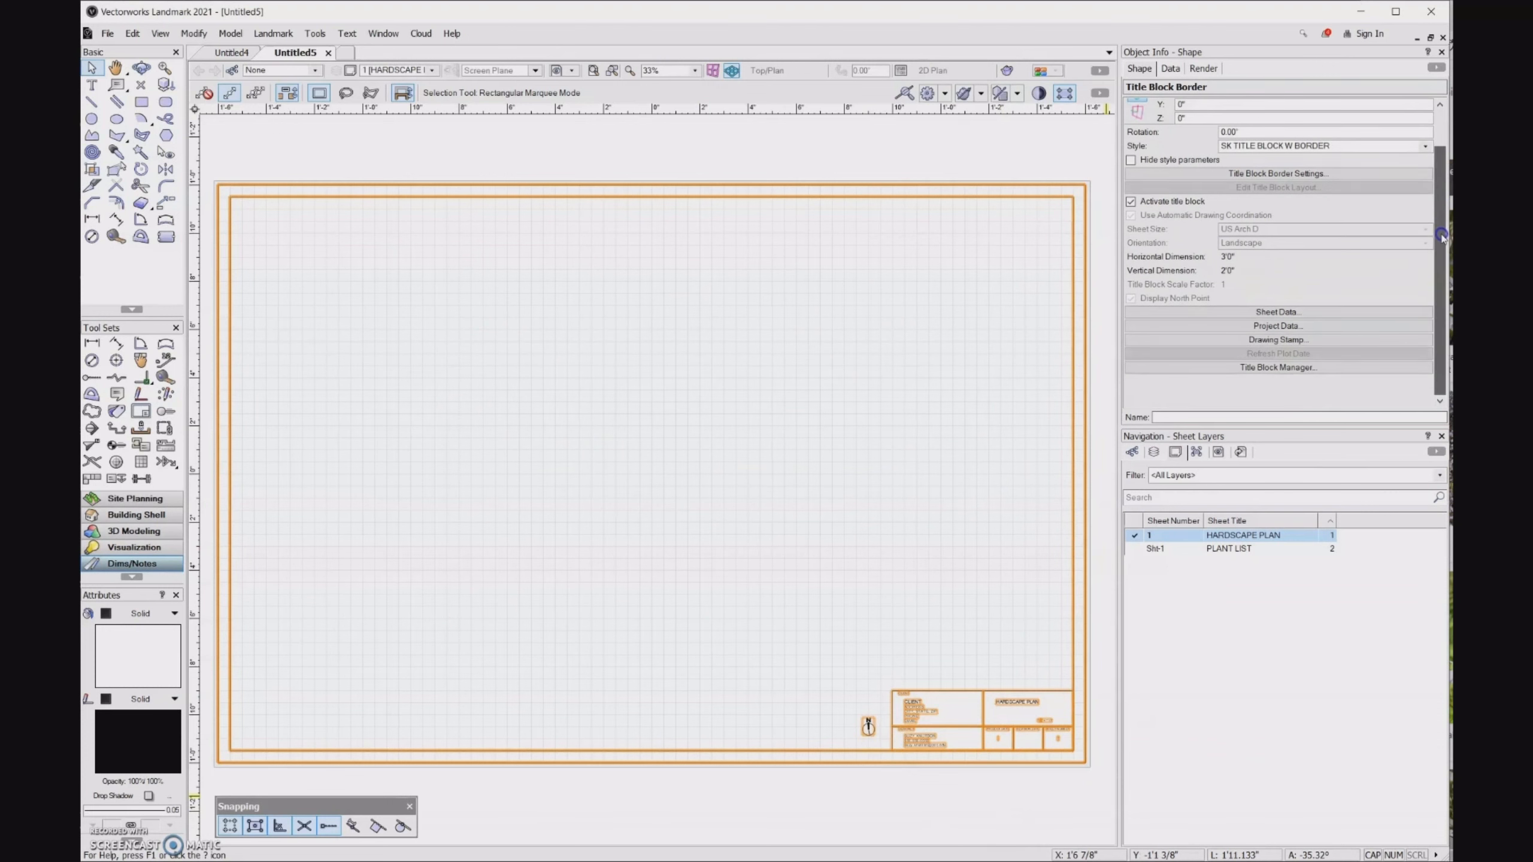
{"action": "left_click", "coordinate": [1358, 370]}
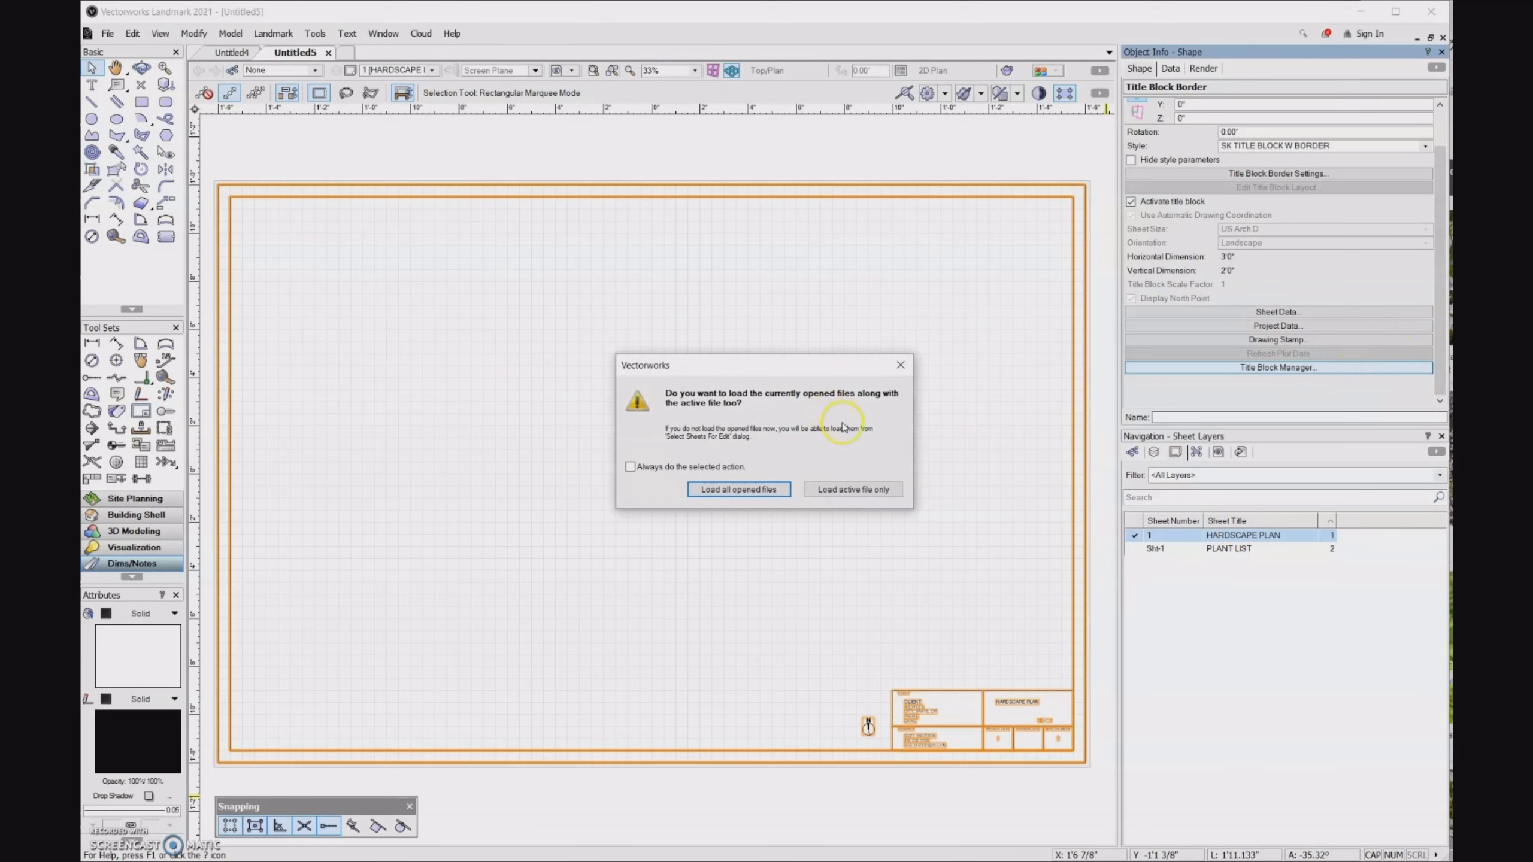
{"action": "left_click", "coordinate": [836, 491]}
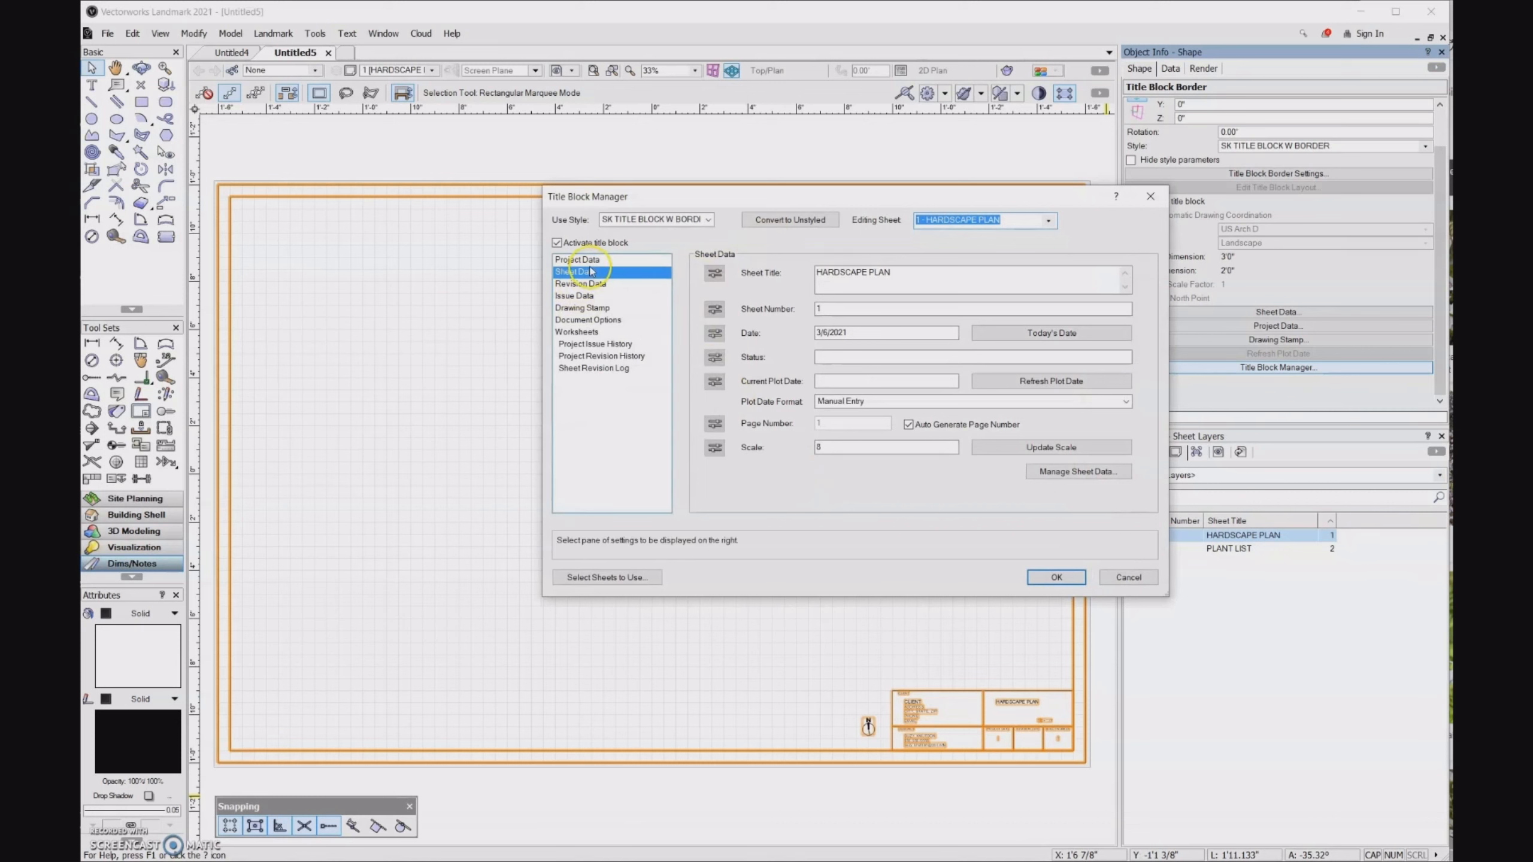
{"action": "left_click", "coordinate": [607, 262]}
{"action": "left_click", "coordinate": [828, 363]}
{"action": "key", "text": "BackSpace"}
{"action": "key", "text": "BackSpace"}
{"action": "key", "text": "BackSpace"}
{"action": "key", "text": "BackSpace"}
{"action": "key", "text": "BackSpace"}
{"action": "type", "text": "LASS DEMO"}
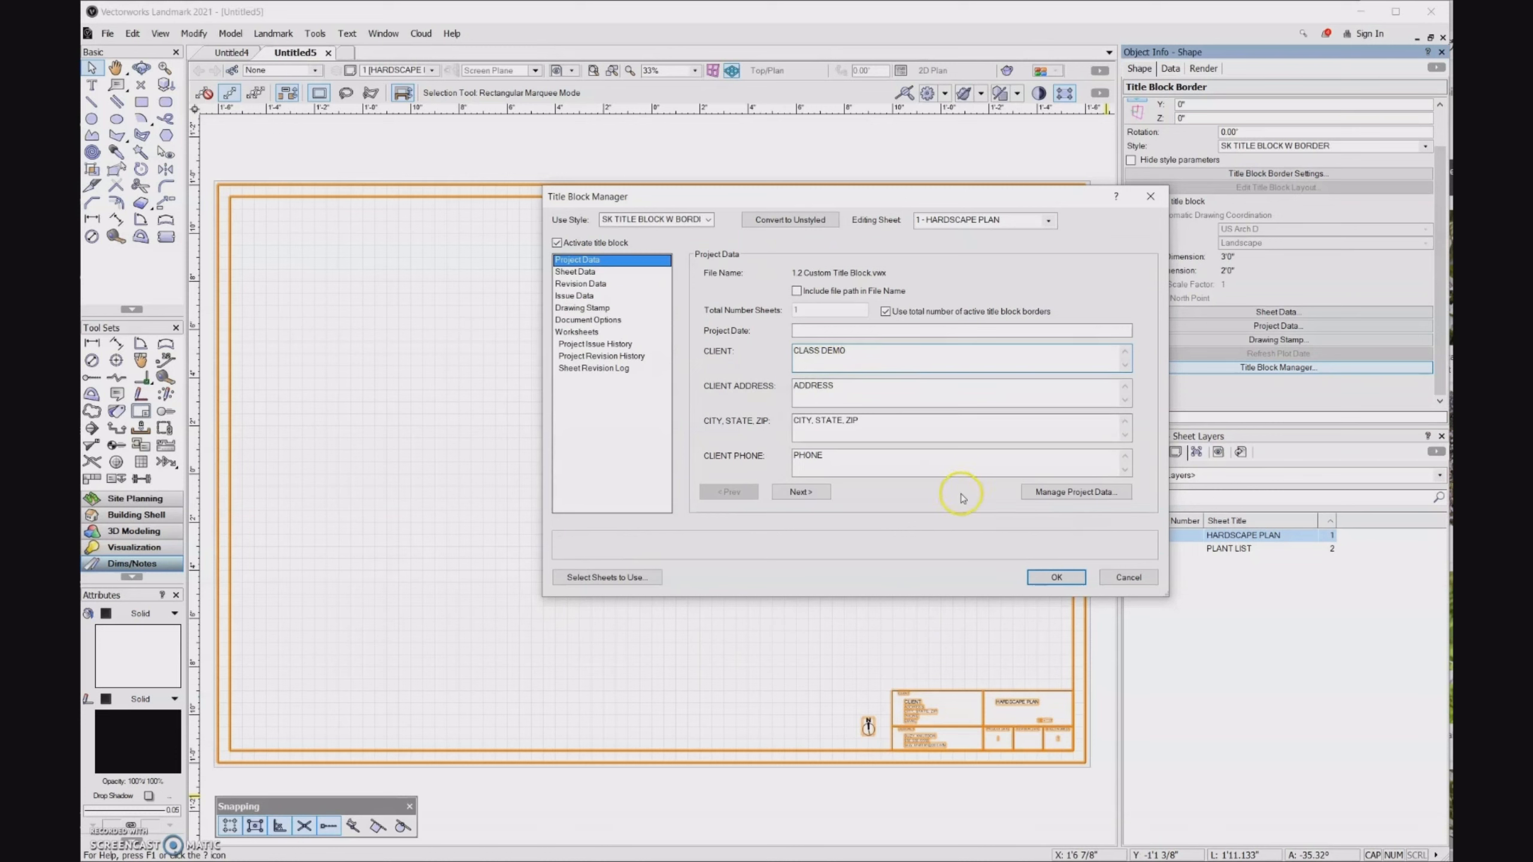
- Set the project date to 3.6.21, apply the project data, and check the title block text on the sheet
{"action": "left_click", "coordinate": [815, 332]}
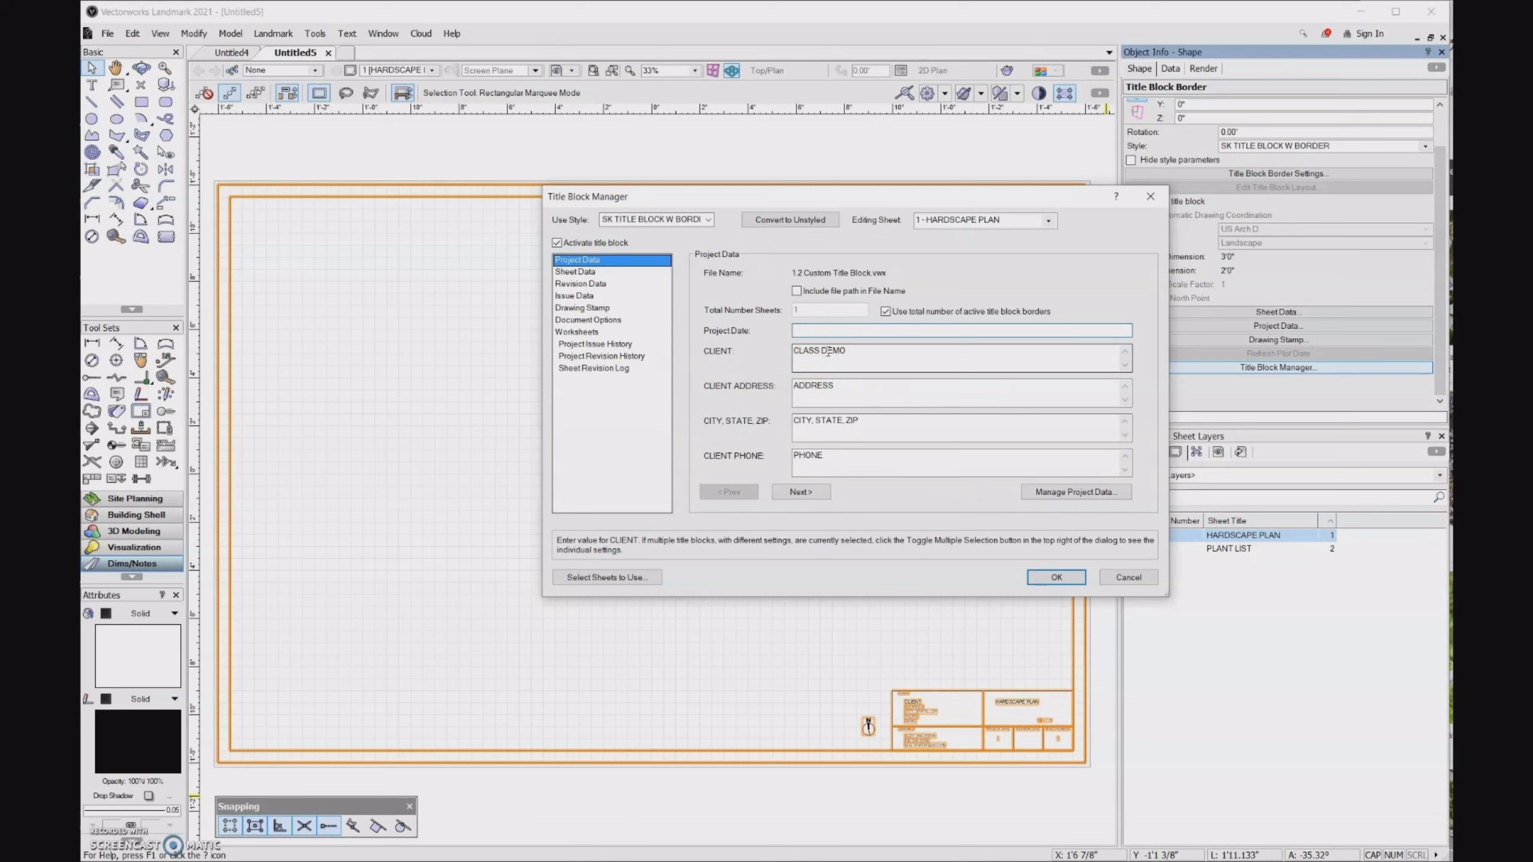
{"action": "type", "text": "3.6.21"}
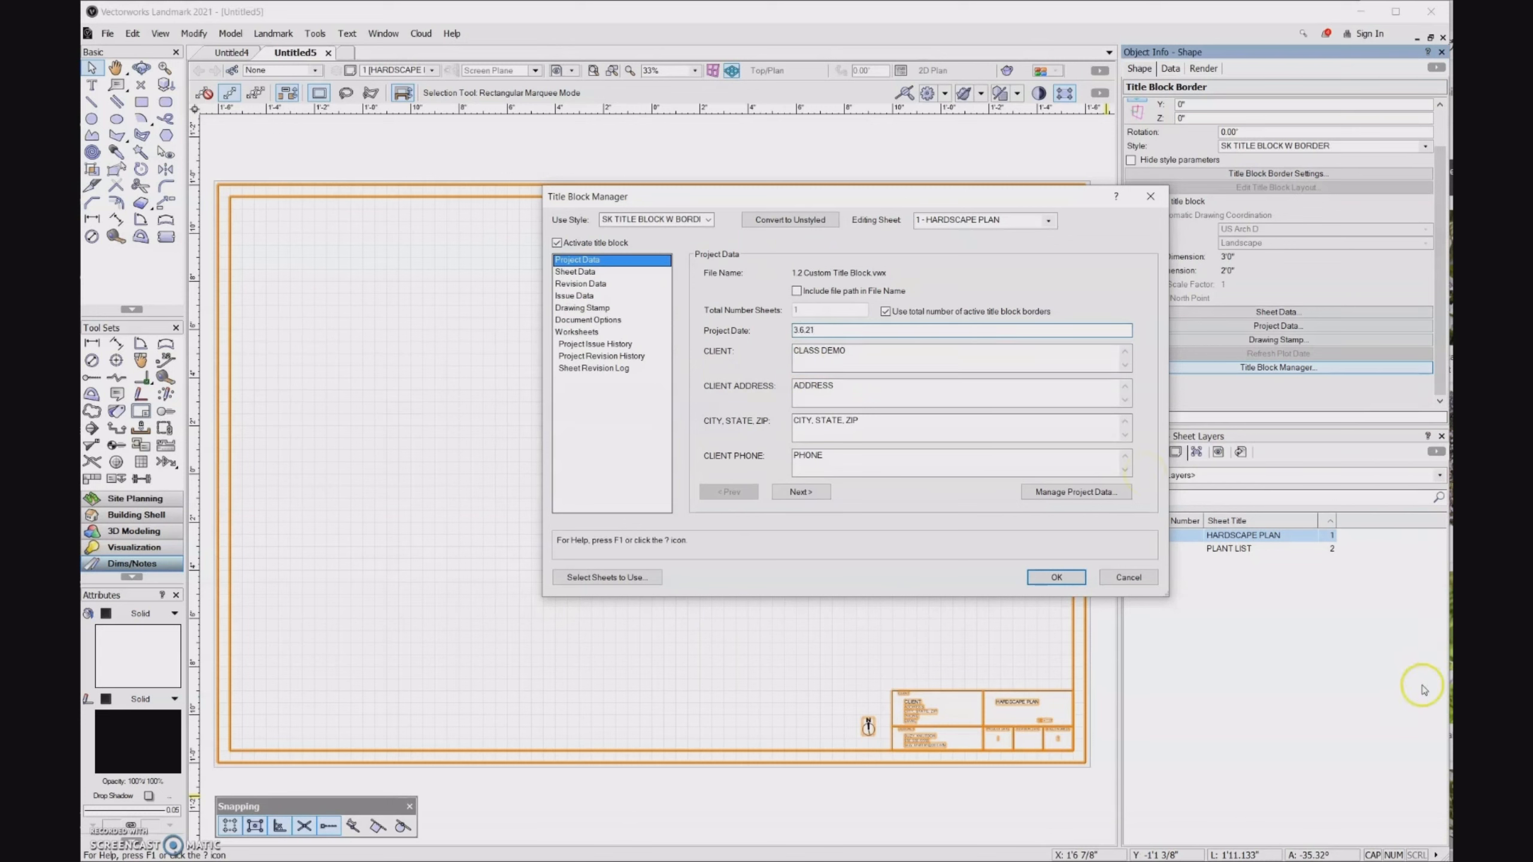
{"action": "left_click", "coordinate": [1056, 577]}
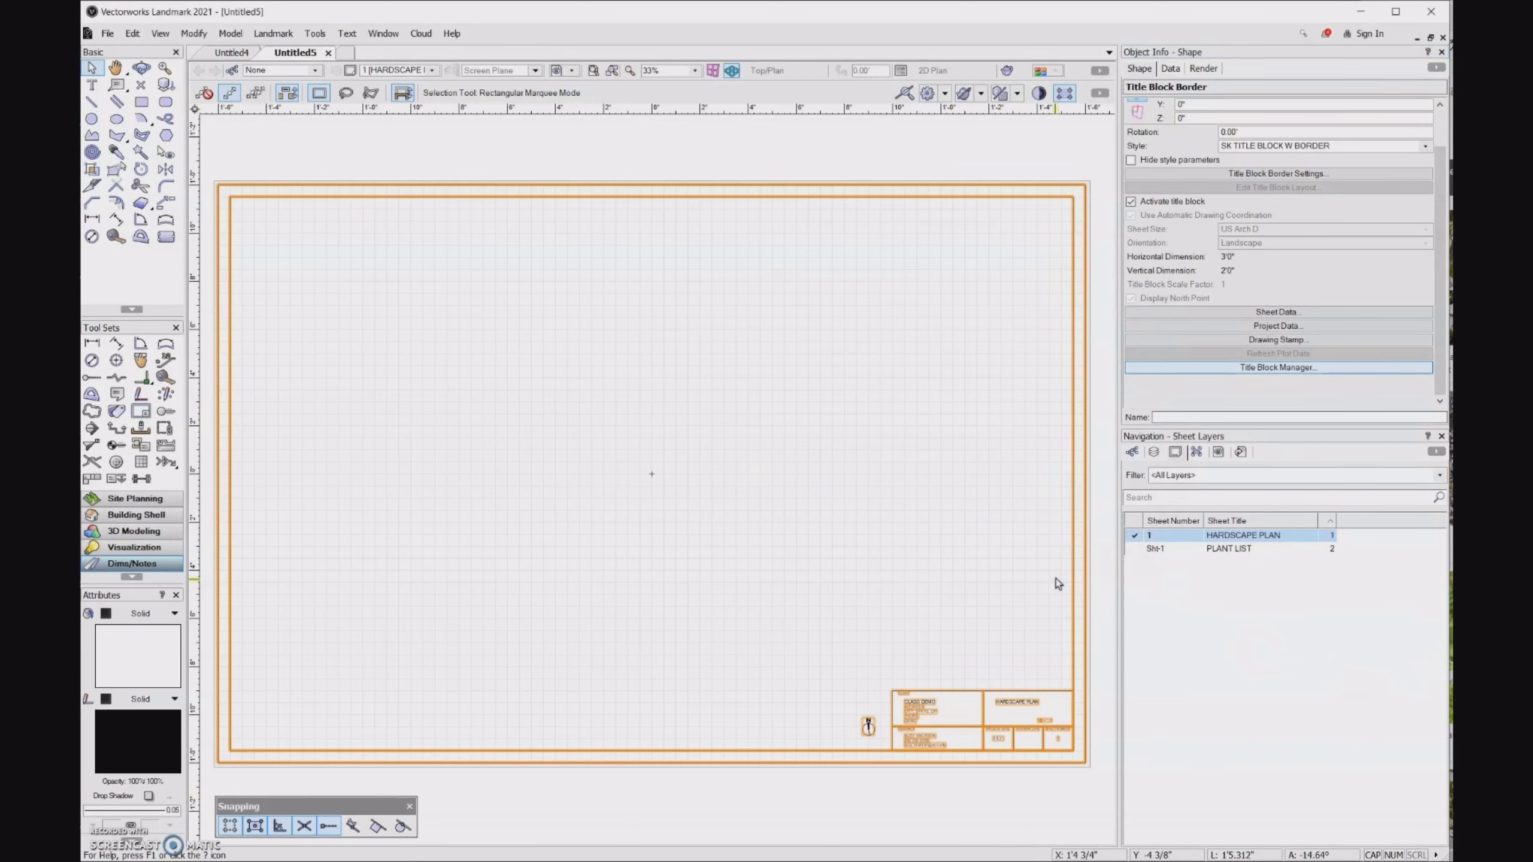
{"action": "scroll", "coordinate": [1113, 735], "scroll_direction": "up", "scroll_amount": 5}
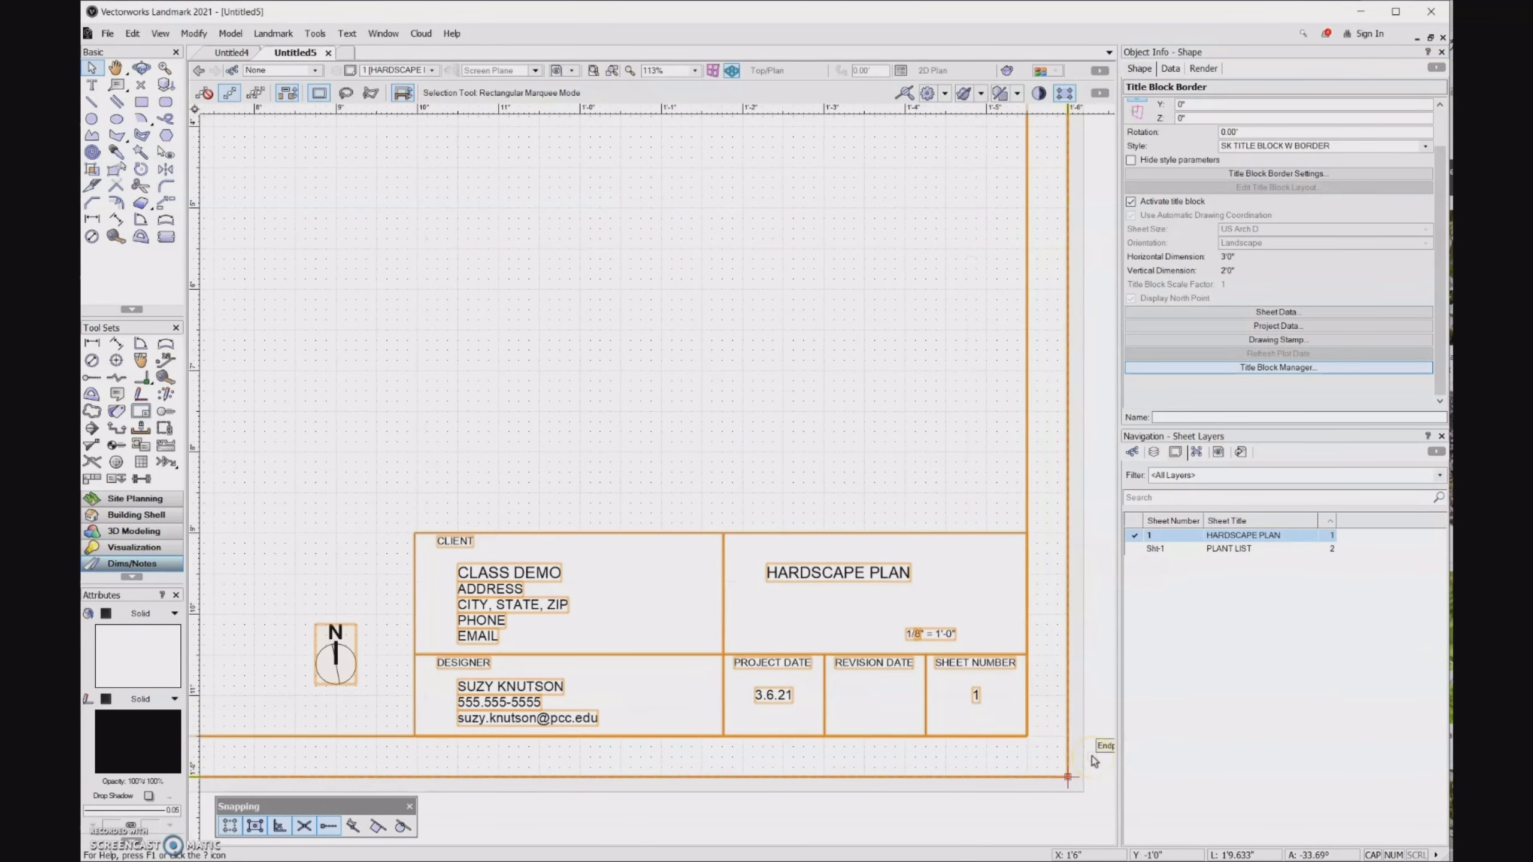